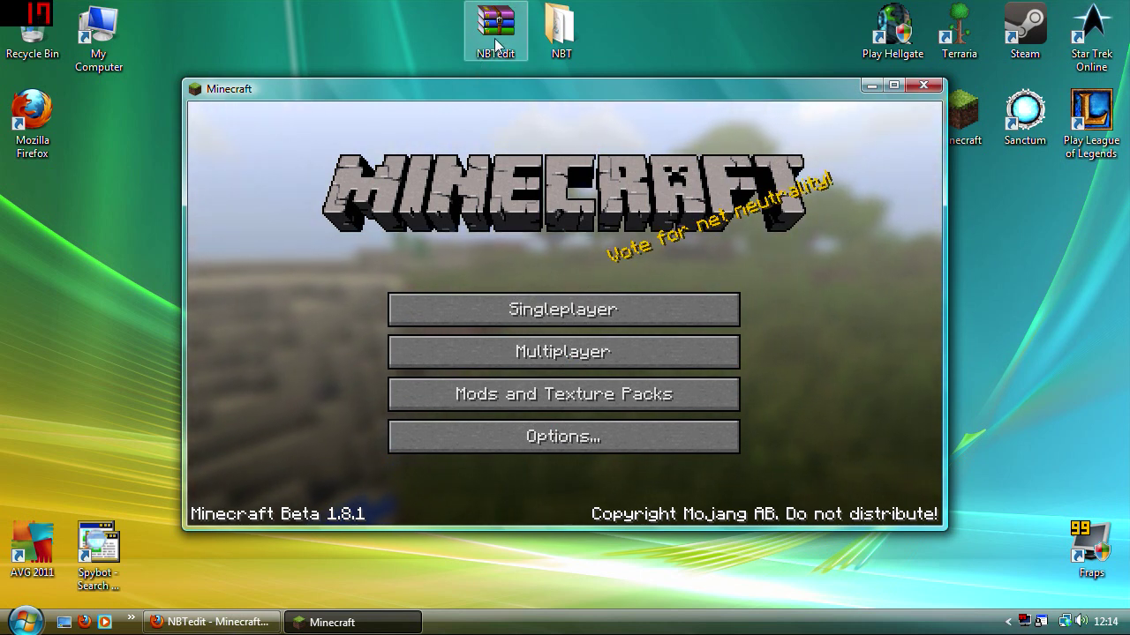
Switch to Firefox and review the NBTedit topic on Minecraft Forum, then return to Minecraft.
{"action": "left_click", "coordinate": [256, 622]}
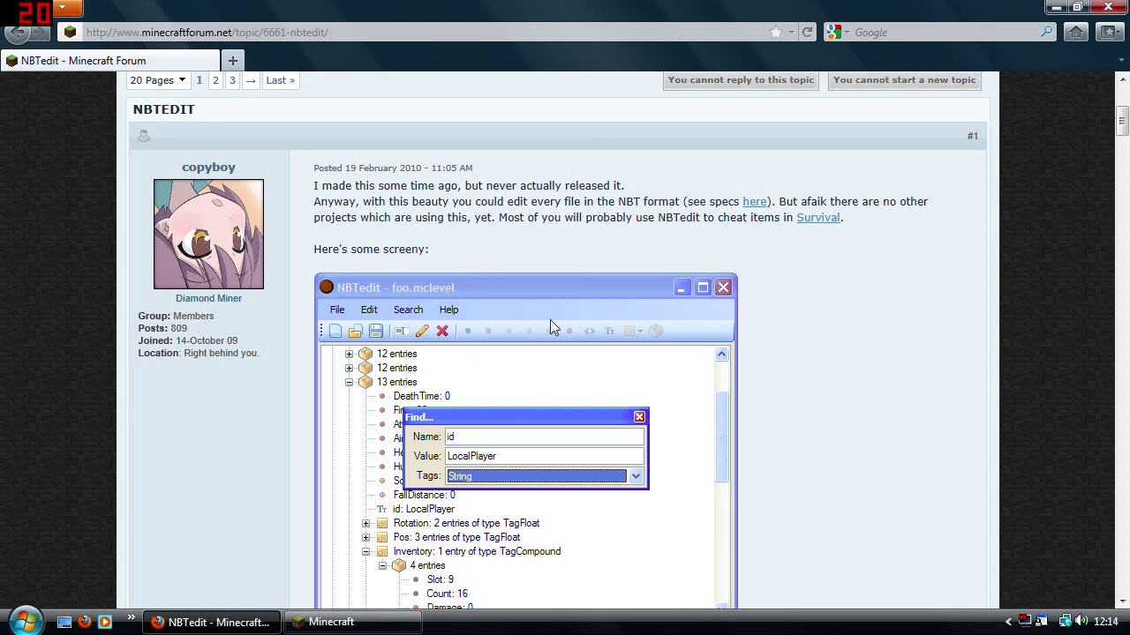
{"action": "scroll", "coordinate": [494, 279], "scroll_direction": "down", "scroll_amount": 4}
{"action": "scroll", "coordinate": [494, 279], "scroll_direction": "up", "scroll_amount": 4}
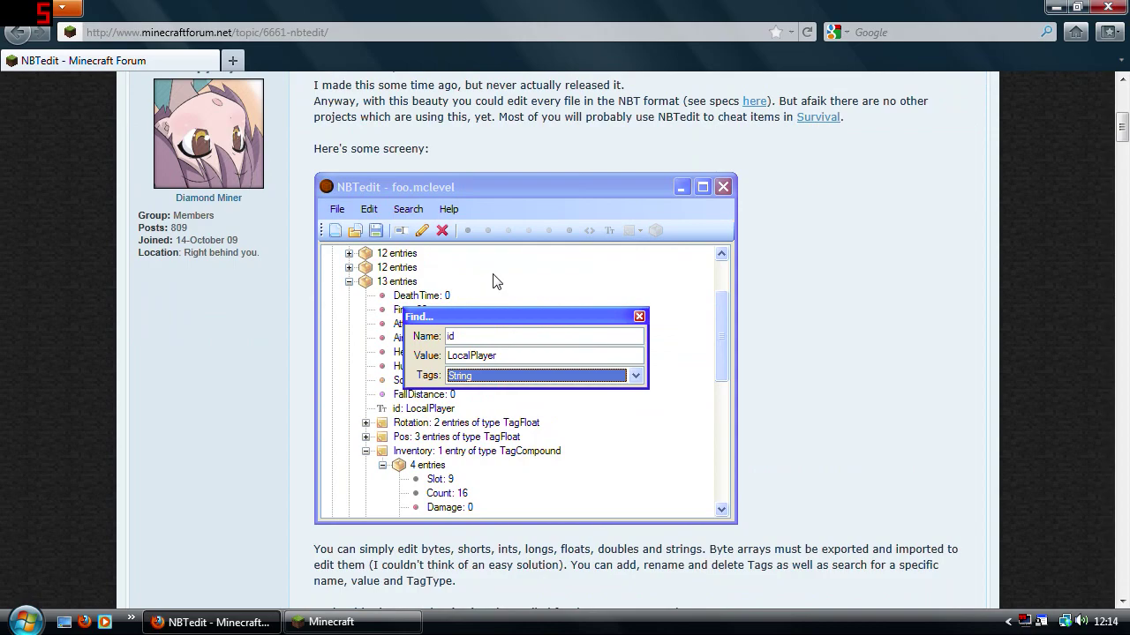
{"action": "left_click", "coordinate": [331, 622]}
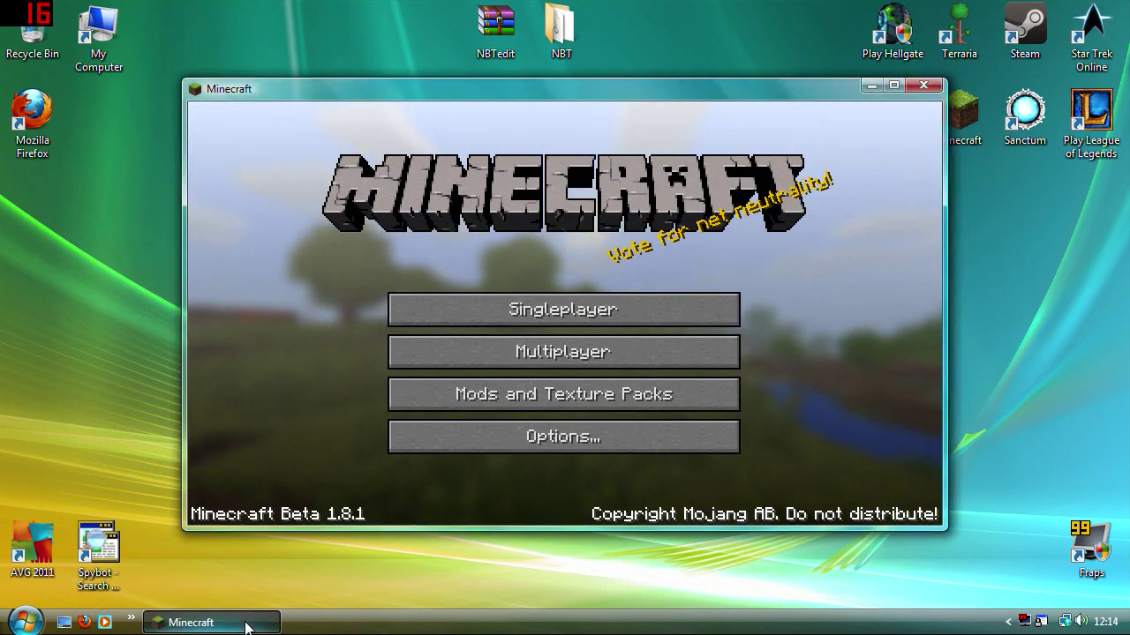
Load the singleplayer world "Convert me!" and try placing and breaking a stone block on the grass.
{"action": "left_click", "coordinate": [508, 314]}
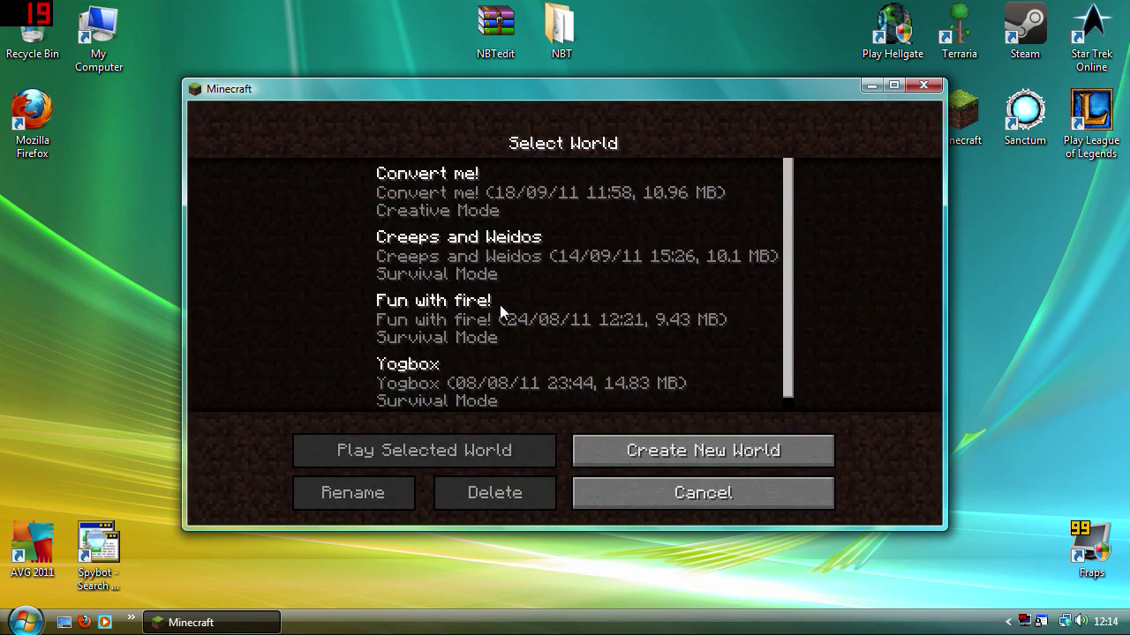
{"action": "double_click", "coordinate": [531, 198]}
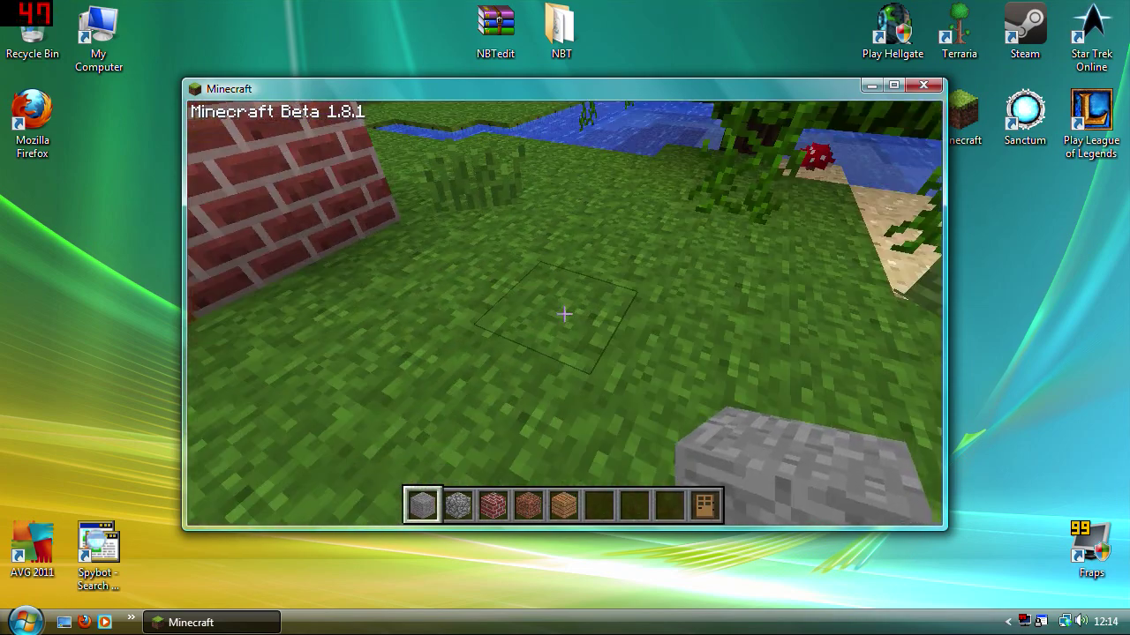
{"action": "right_click", "coordinate": [564, 313]}
{"action": "left_click", "coordinate": [565, 313]}
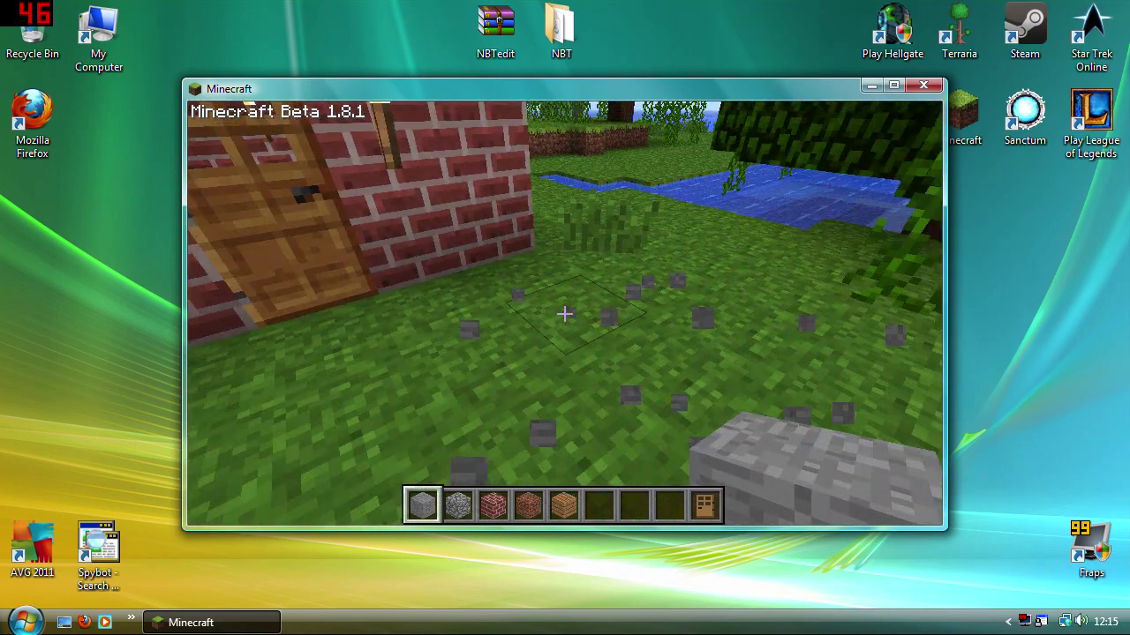
Move around in front of the brick house and browse the creative item selection down to its last entries.
{"action": "key", "text": "s"}
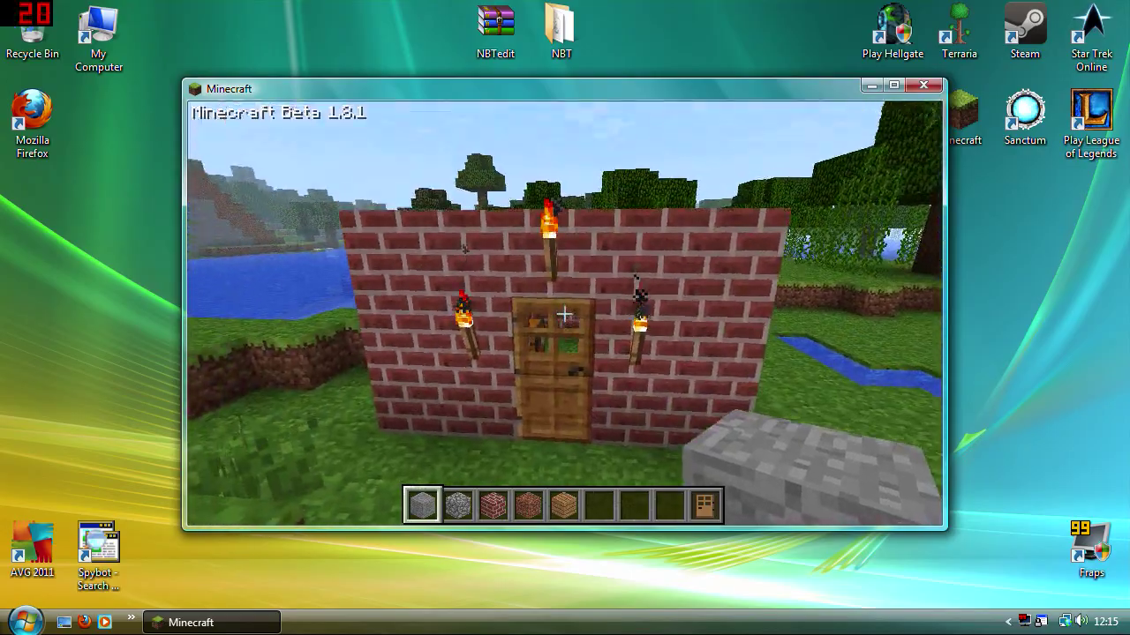
{"action": "key", "text": "a"}
{"action": "key", "text": "space"}
{"action": "key", "text": "w"}
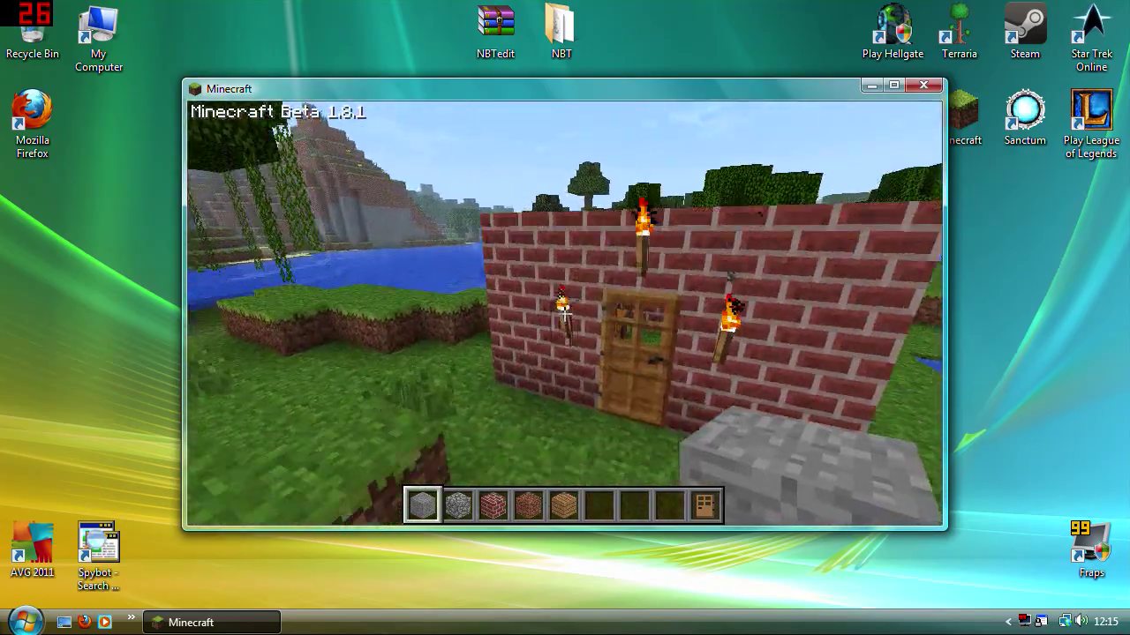
{"action": "key", "text": "e"}
{"action": "scroll", "coordinate": [565, 256], "scroll_direction": "down", "scroll_amount": 20}
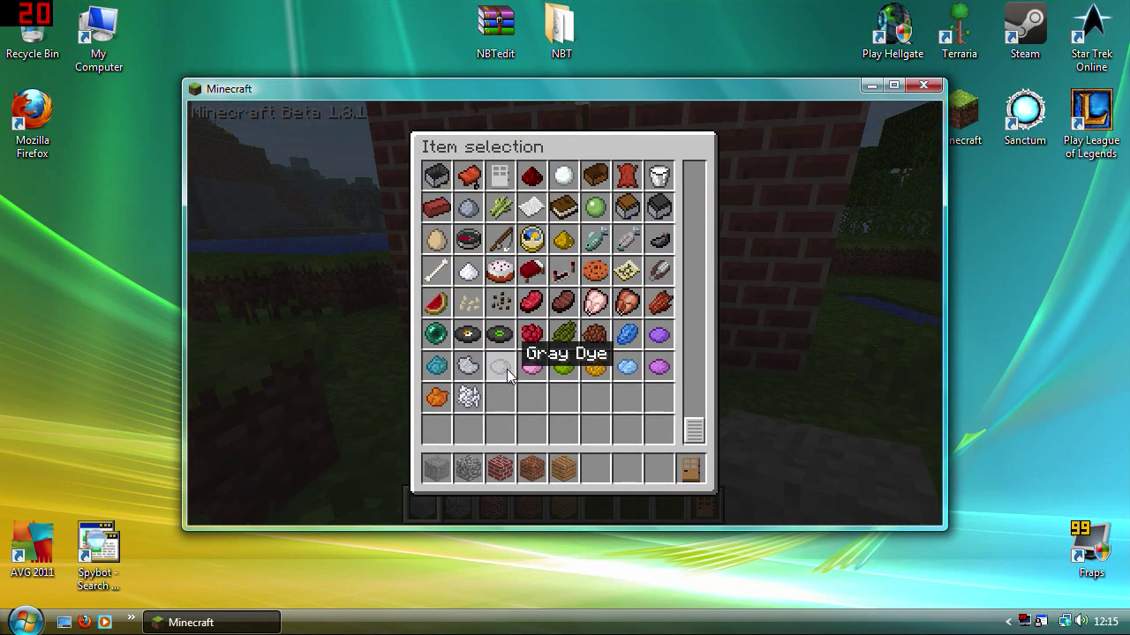
{"action": "key", "text": "e"}
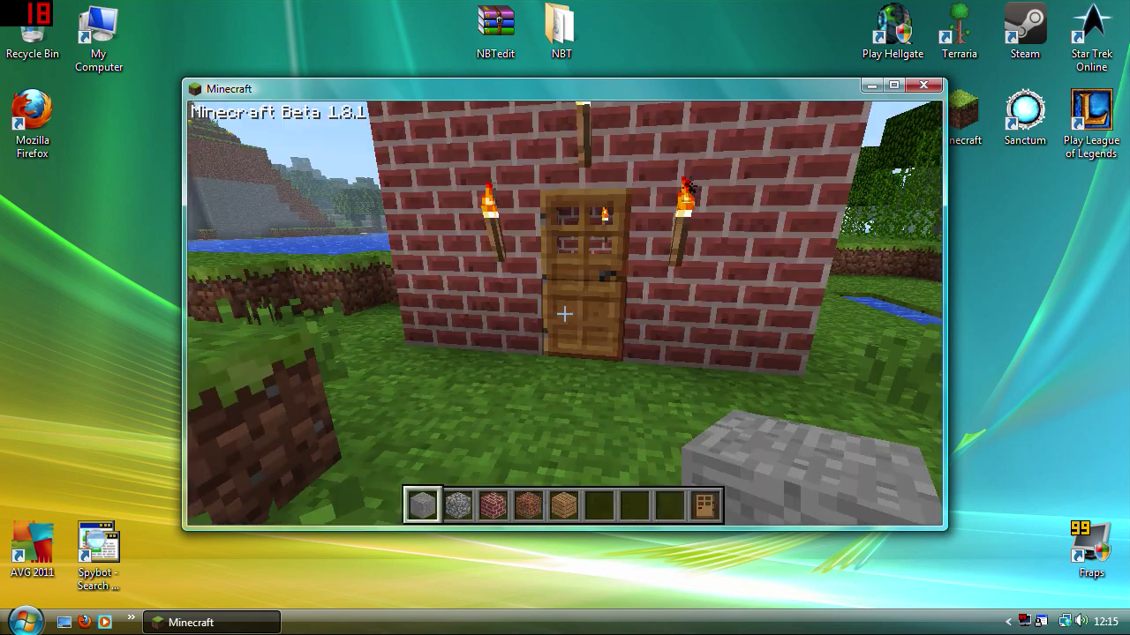
Go through the wooden door into the brick house and inspect the contents of the chest.
{"action": "key", "text": "w"}
{"action": "right_click", "coordinate": [565, 314]}
{"action": "key", "text": "w"}
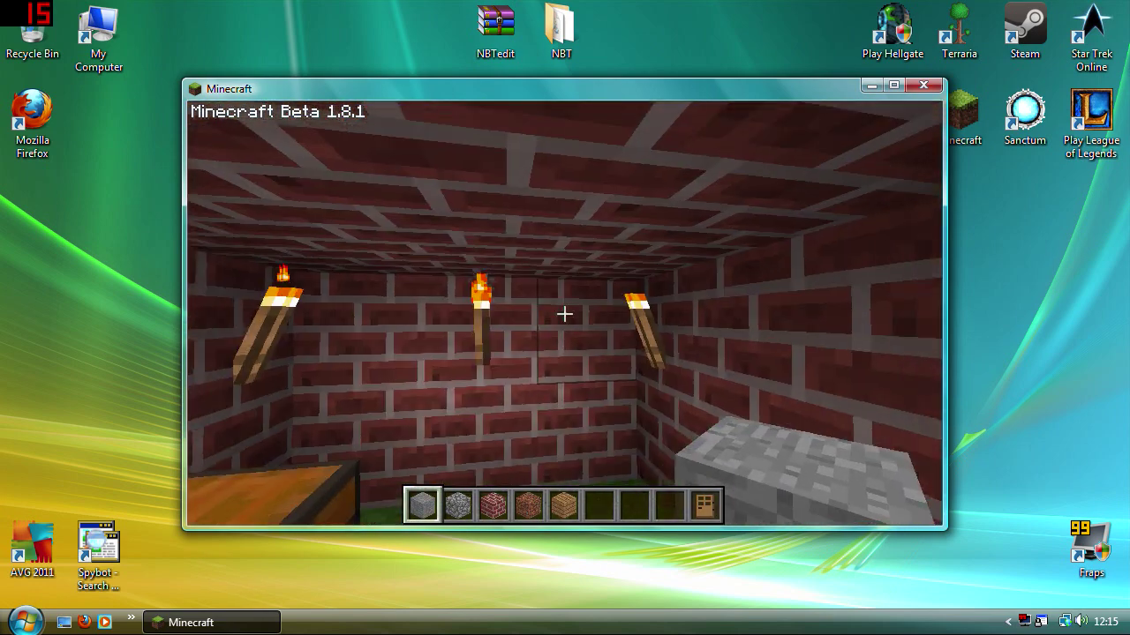
{"action": "right_click", "coordinate": [564, 313]}
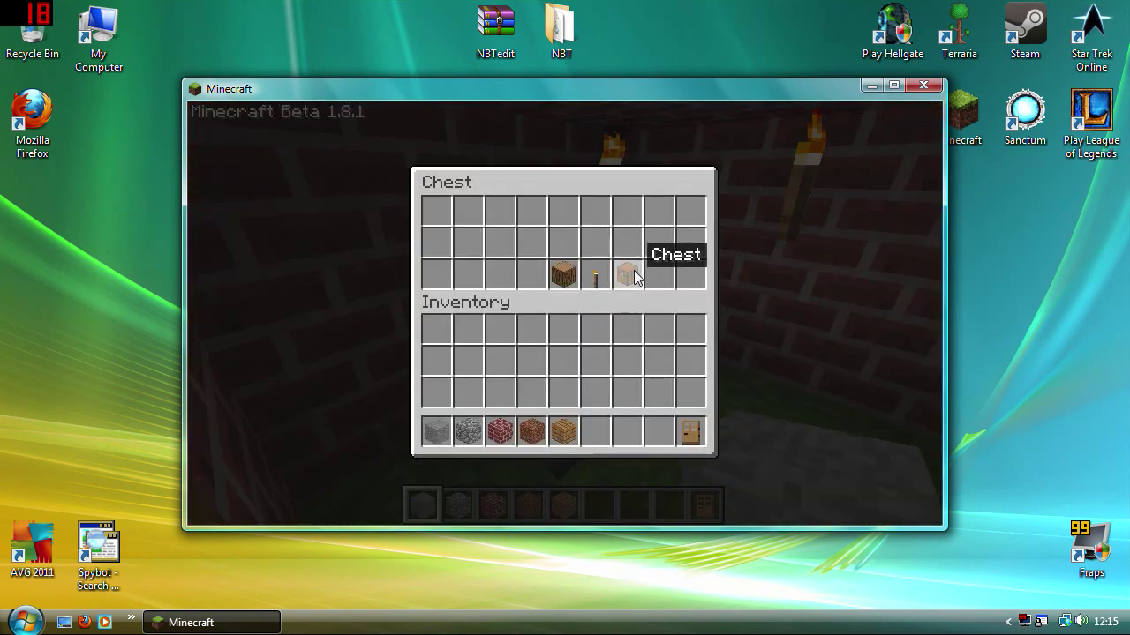
{"action": "key", "text": "e"}
Leave the brick house and close its wooden door from outside.
{"action": "key", "text": "w"}
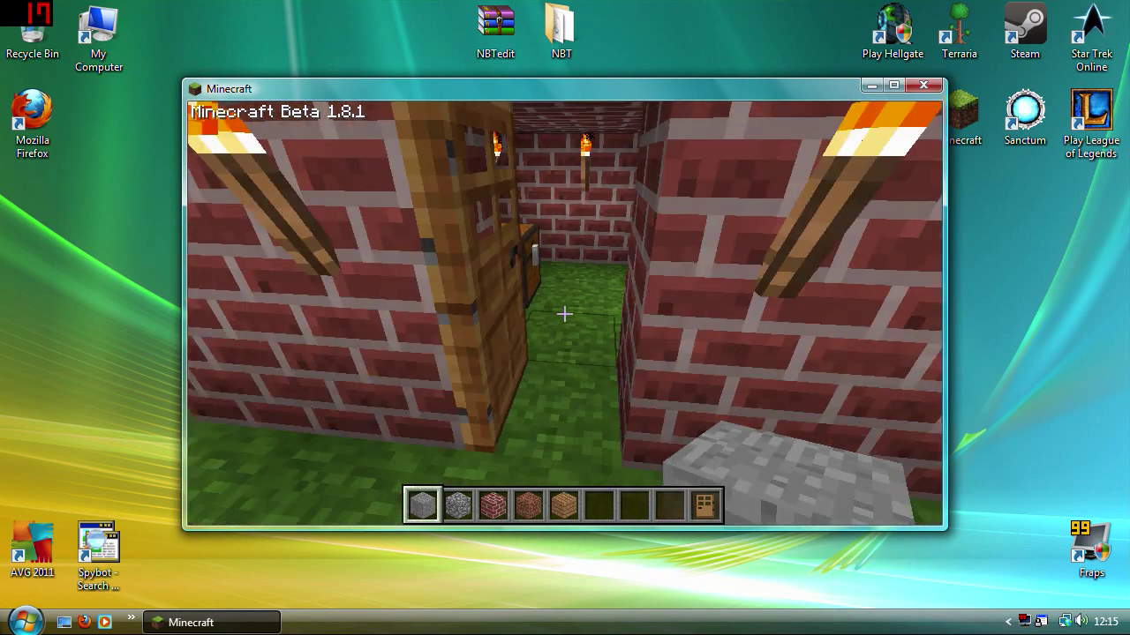
{"action": "right_click", "coordinate": [565, 314]}
{"action": "key", "text": "s"}
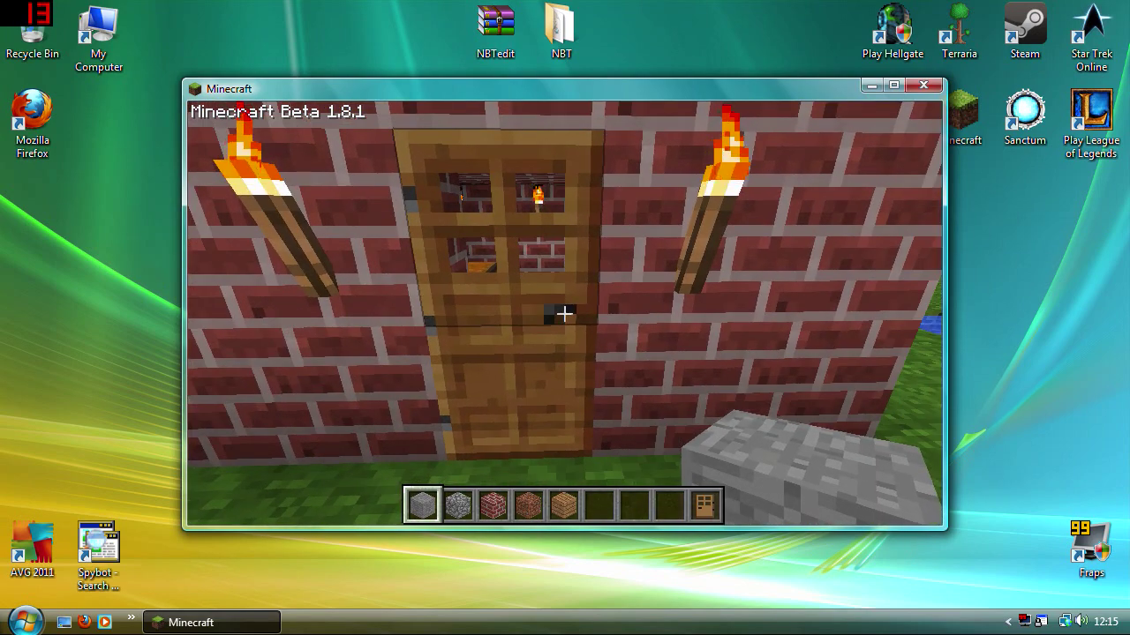
{"action": "key", "text": "d"}
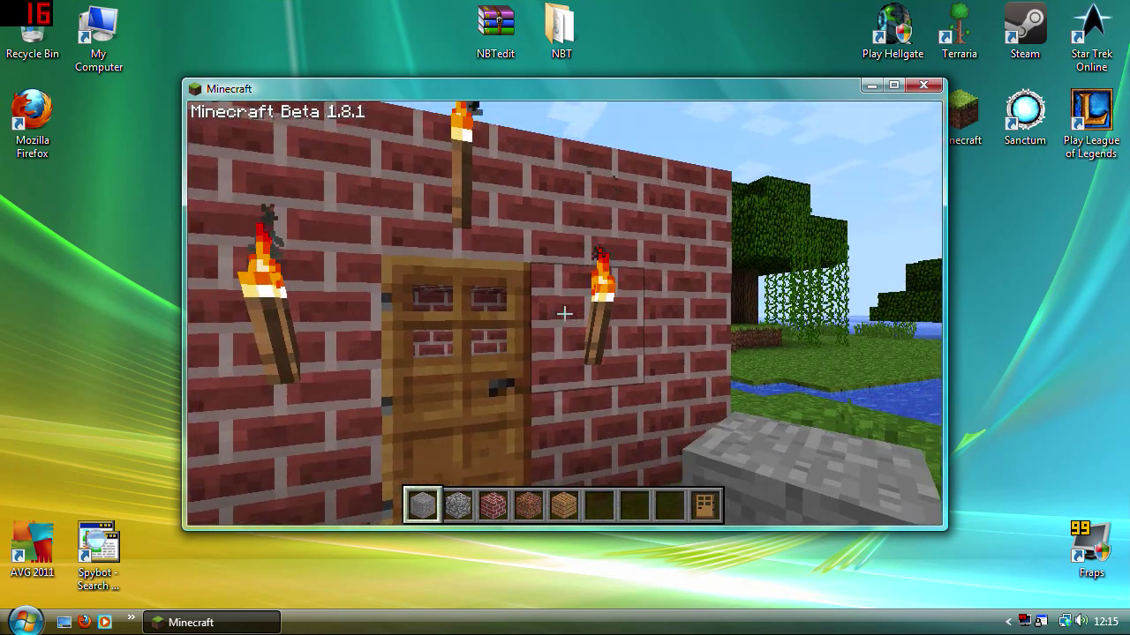
Save the world, quit to the title screen and close Minecraft.
{"action": "key", "text": "Escape"}
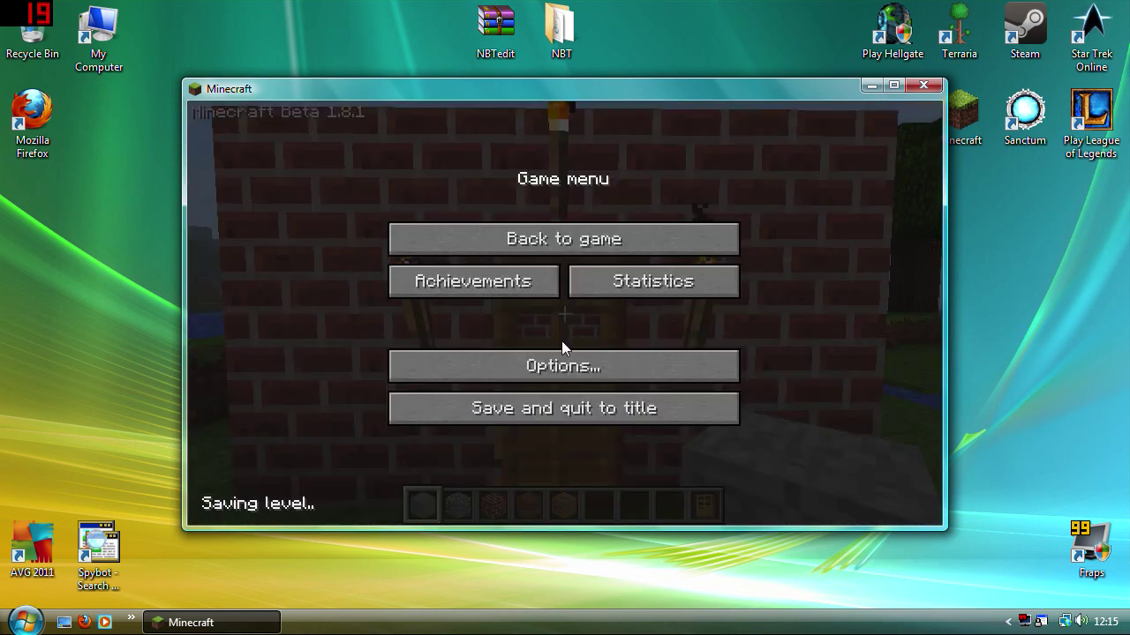
{"action": "left_click", "coordinate": [614, 412]}
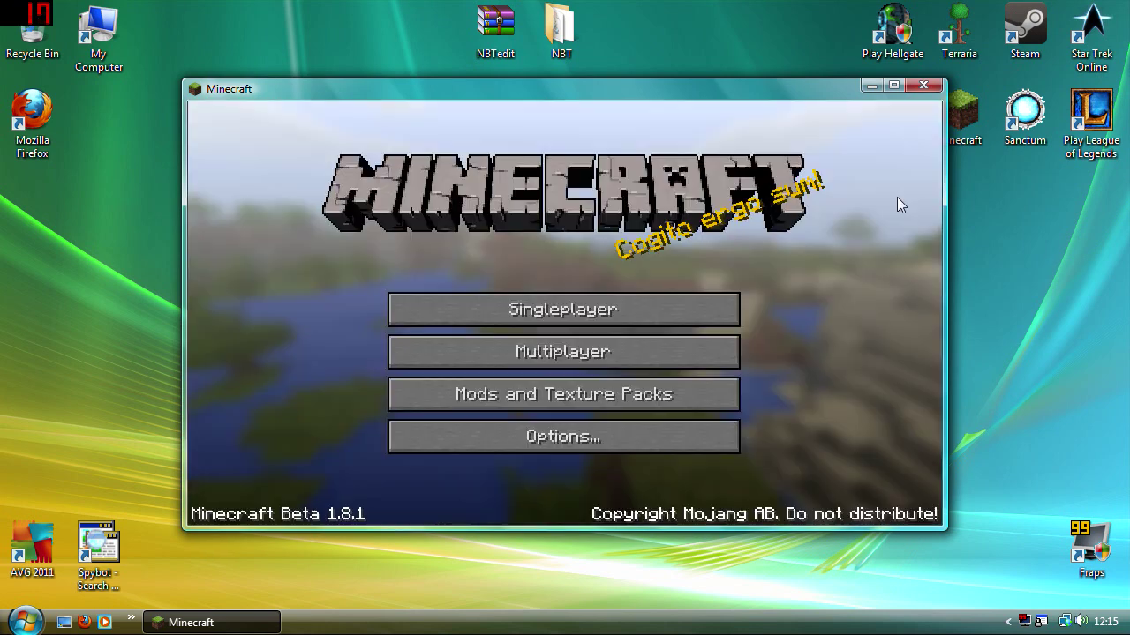
{"action": "left_click", "coordinate": [923, 84]}
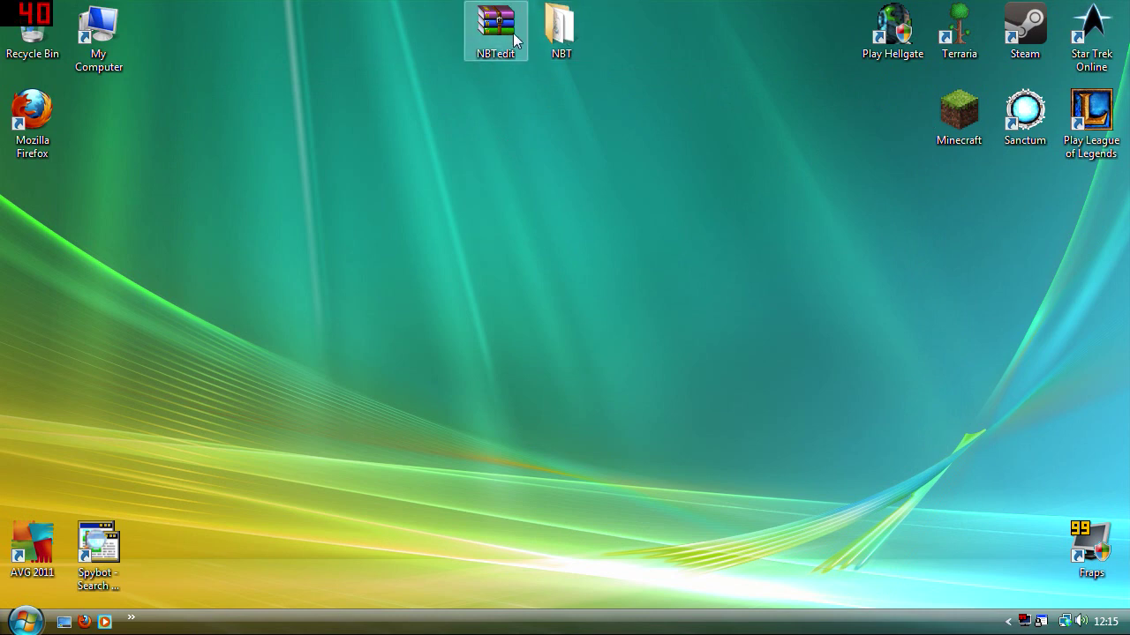
Open the NBT folder on the desktop and launch the NBTedit application.
{"action": "double_click", "coordinate": [560, 30]}
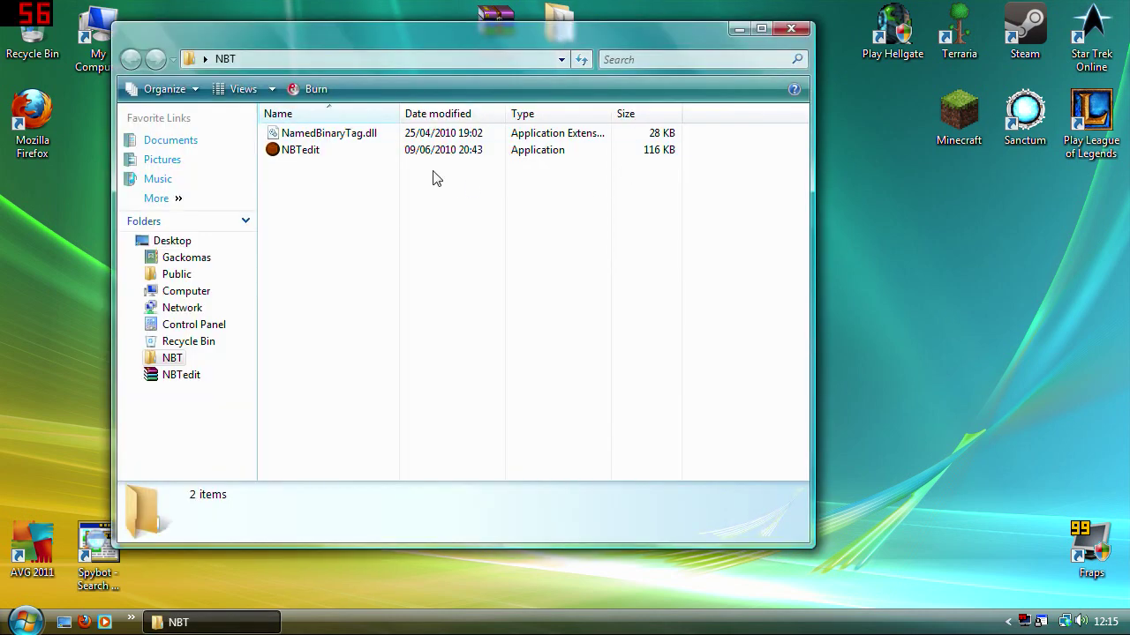
{"action": "left_click", "coordinate": [369, 154]}
{"action": "double_click", "coordinate": [369, 154]}
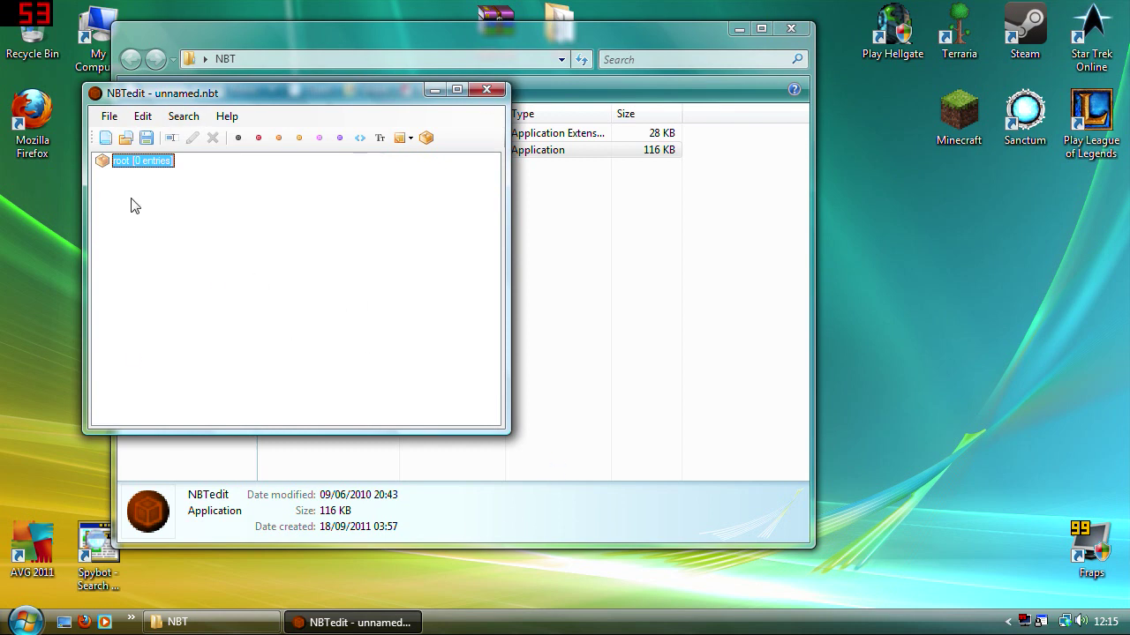
Open the level file of the "Convert me!" world from AppData\Roaming\.minecraft\saves in the user's folder.
{"action": "left_click", "coordinate": [131, 141]}
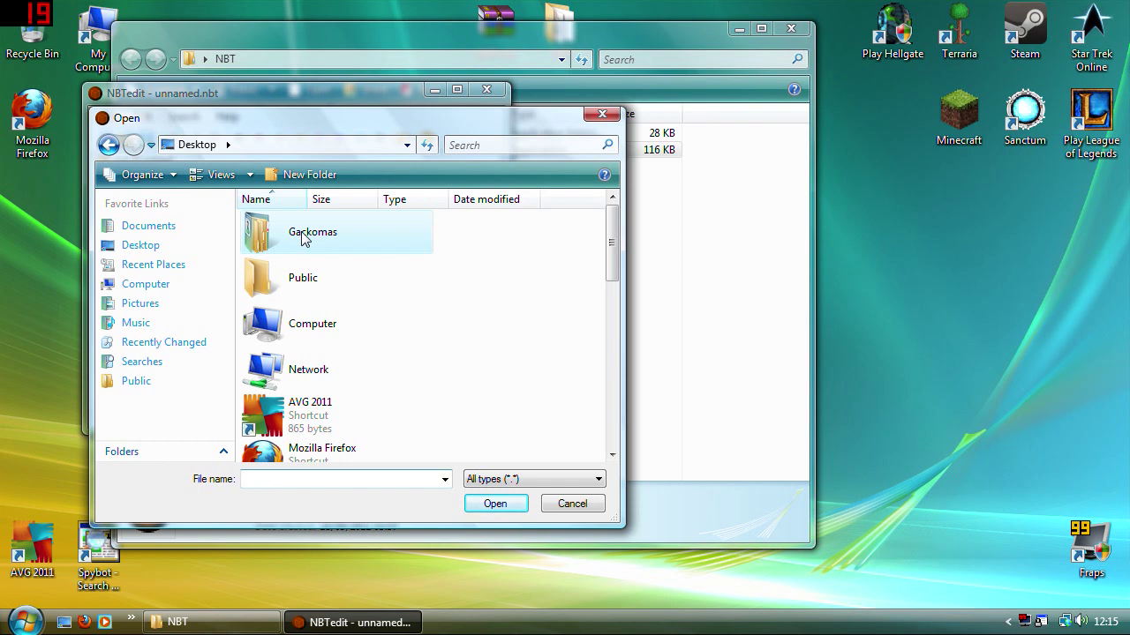
{"action": "double_click", "coordinate": [302, 237]}
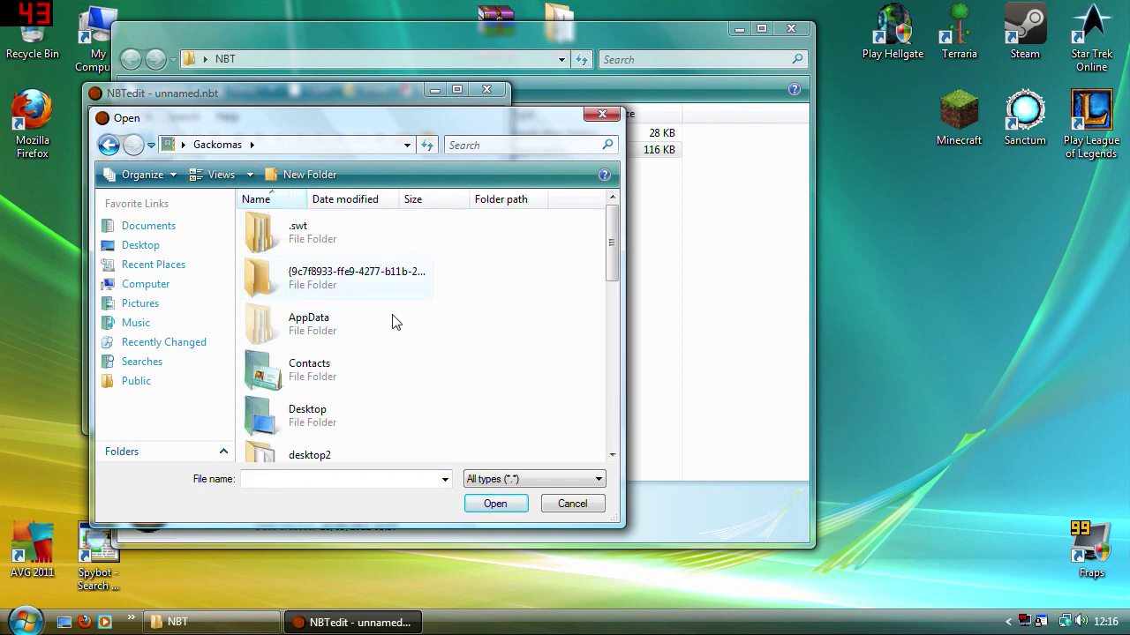
{"action": "double_click", "coordinate": [320, 331]}
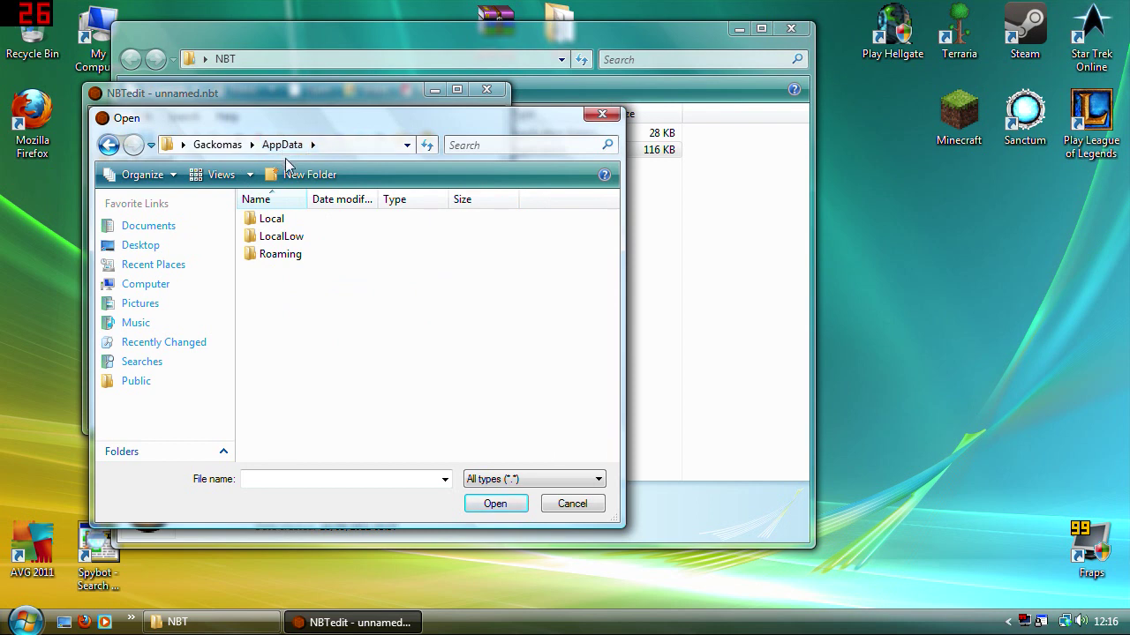
{"action": "double_click", "coordinate": [287, 255]}
{"action": "double_click", "coordinate": [291, 221]}
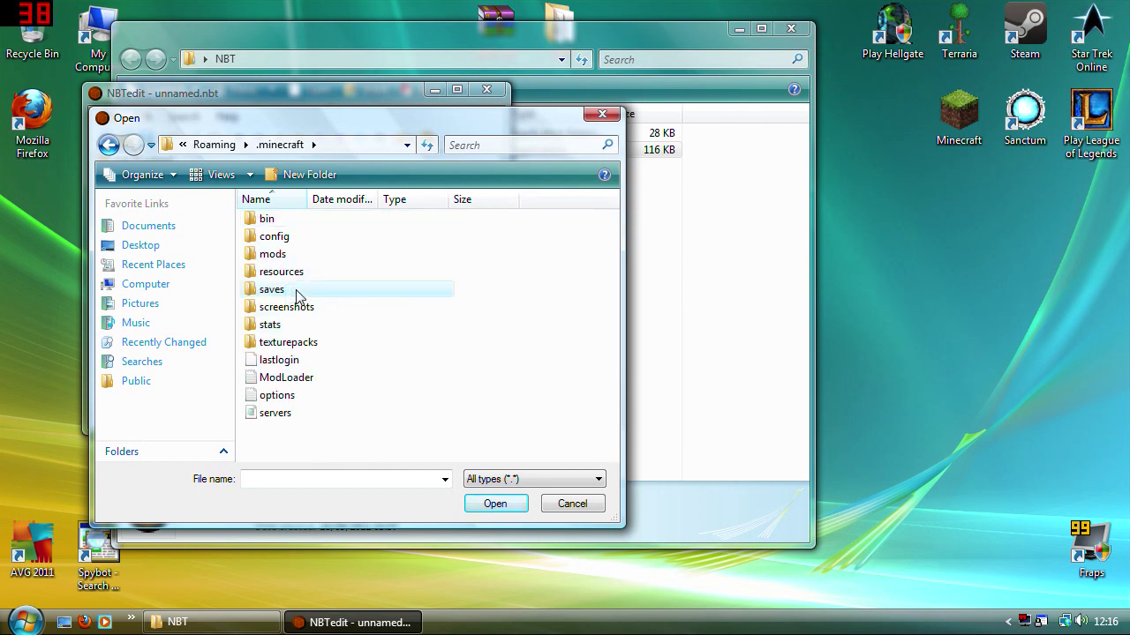
{"action": "double_click", "coordinate": [294, 290]}
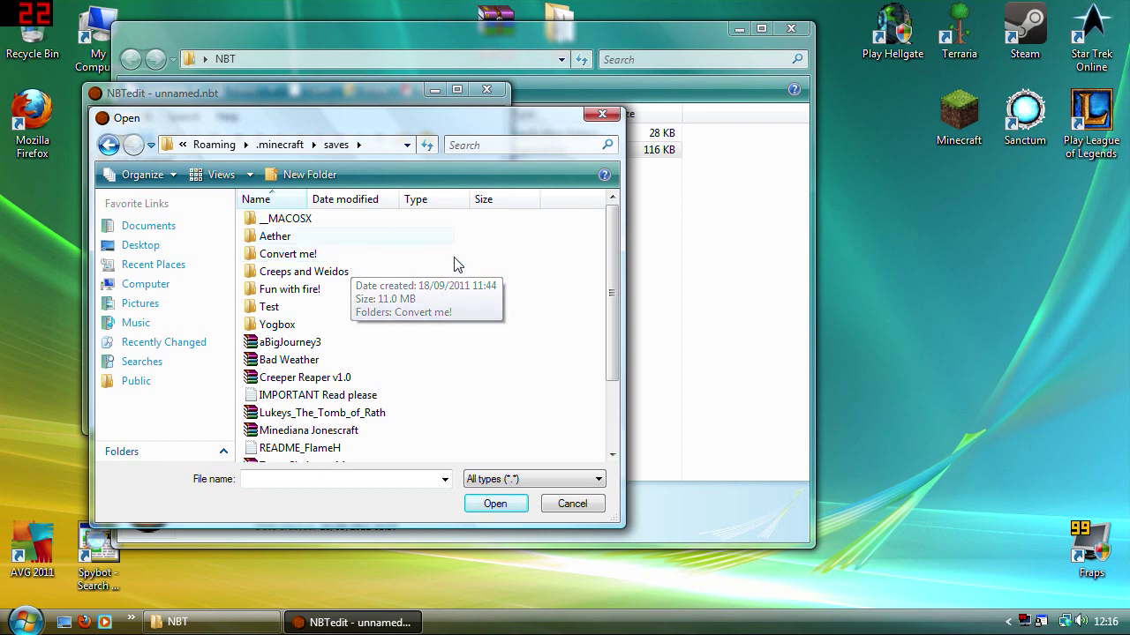
{"action": "double_click", "coordinate": [321, 255]}
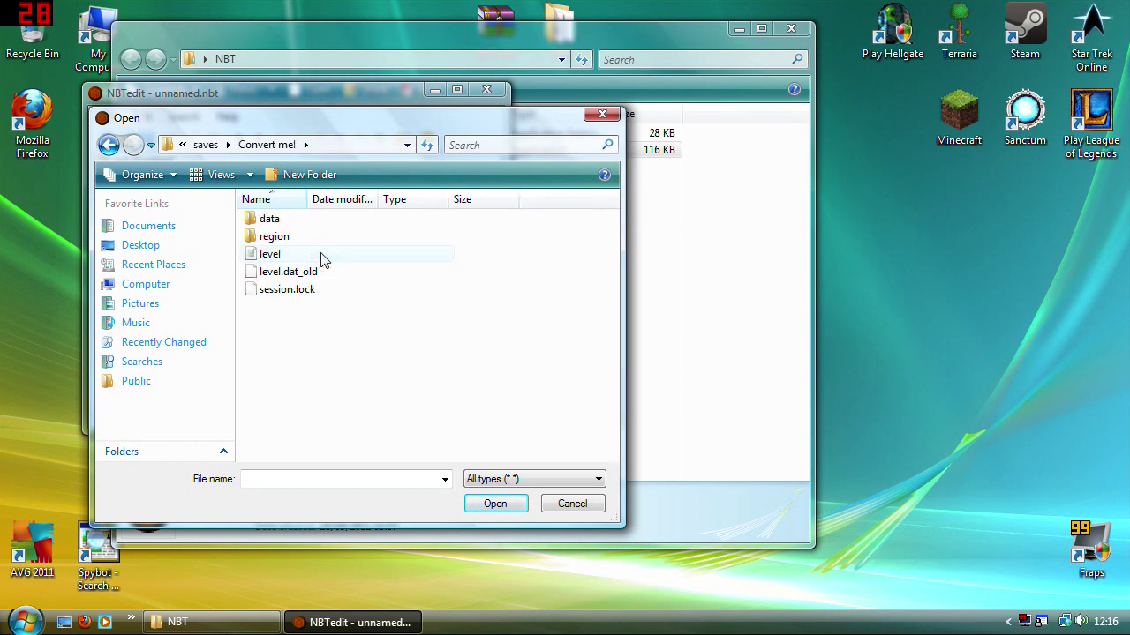
{"action": "double_click", "coordinate": [275, 258]}
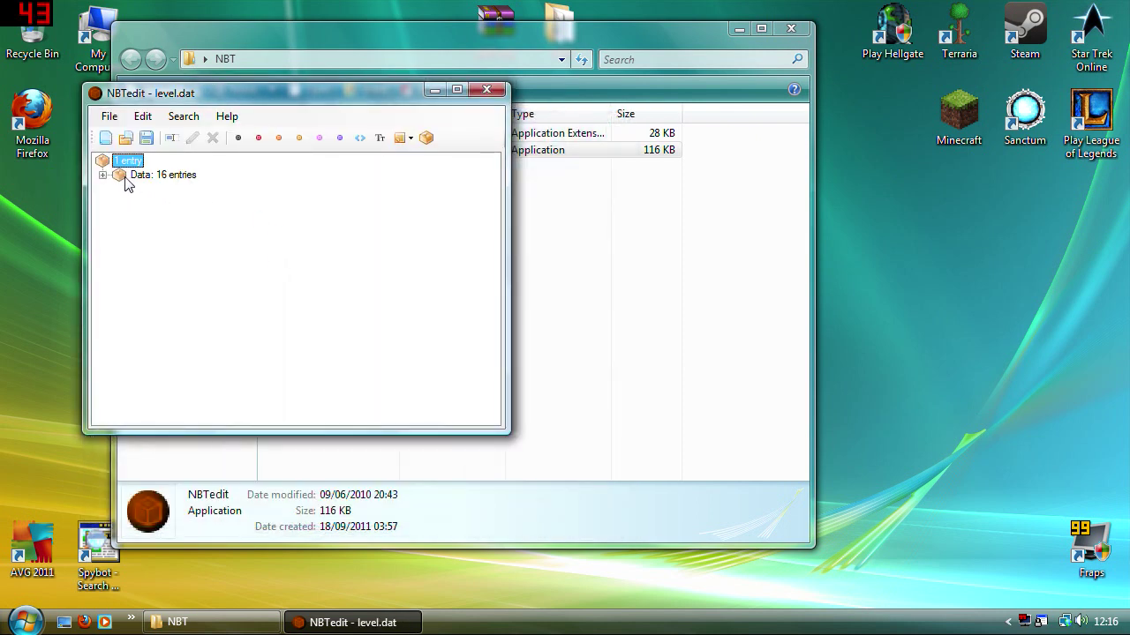
Expand the Data tag and examine its entries from MapFeatures to LastPlayed, including GameType.
{"action": "left_click", "coordinate": [103, 175]}
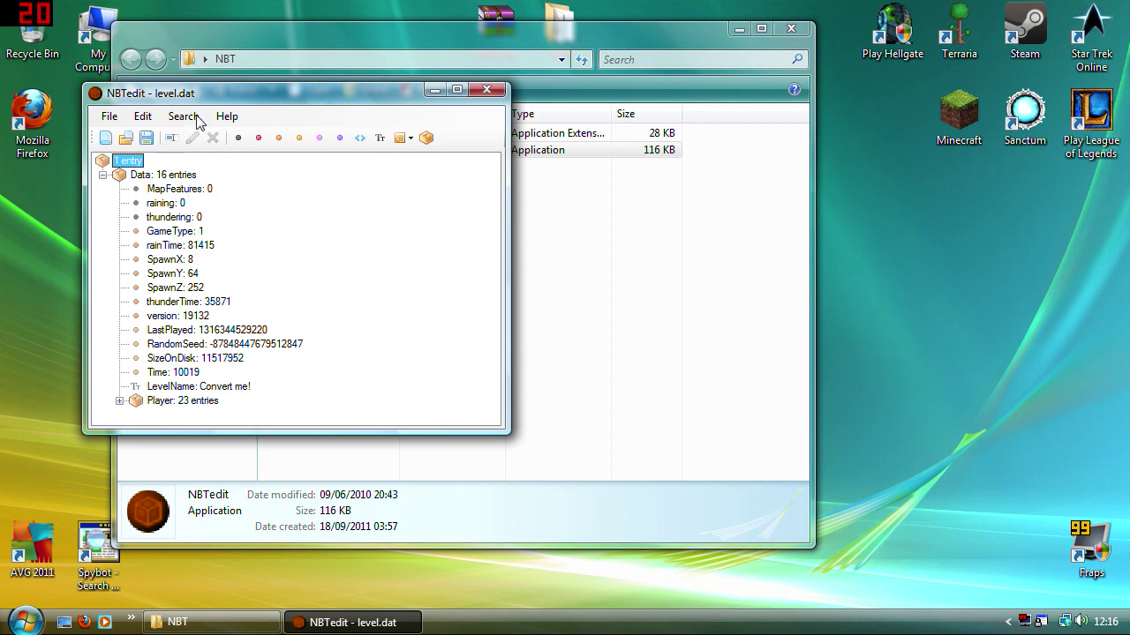
{"action": "left_click", "coordinate": [194, 190]}
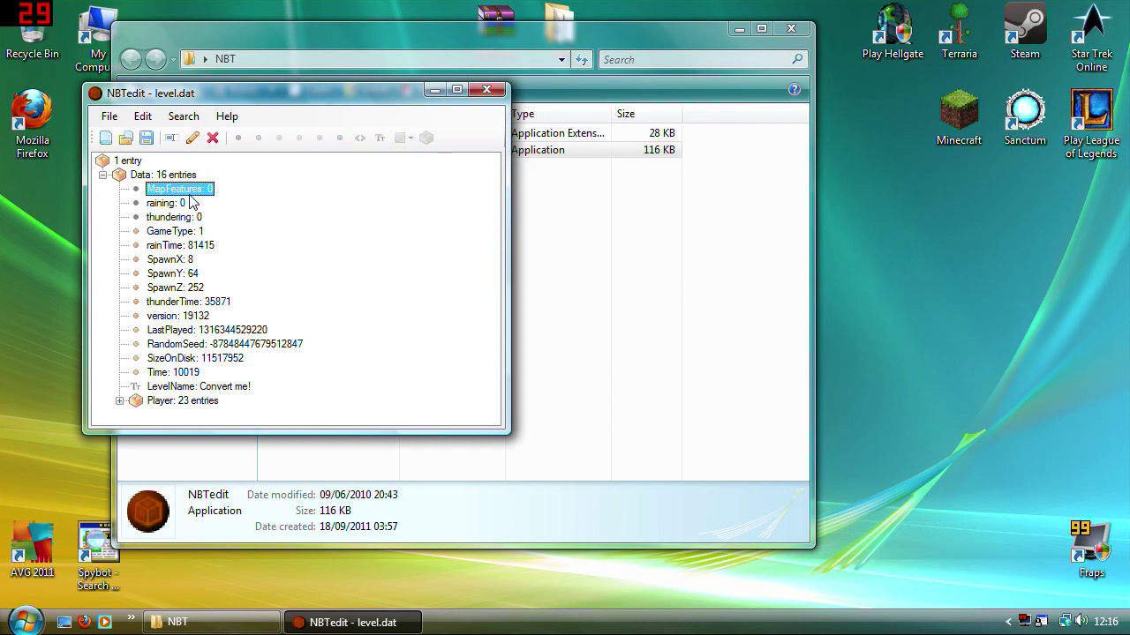
{"action": "left_click", "coordinate": [176, 205]}
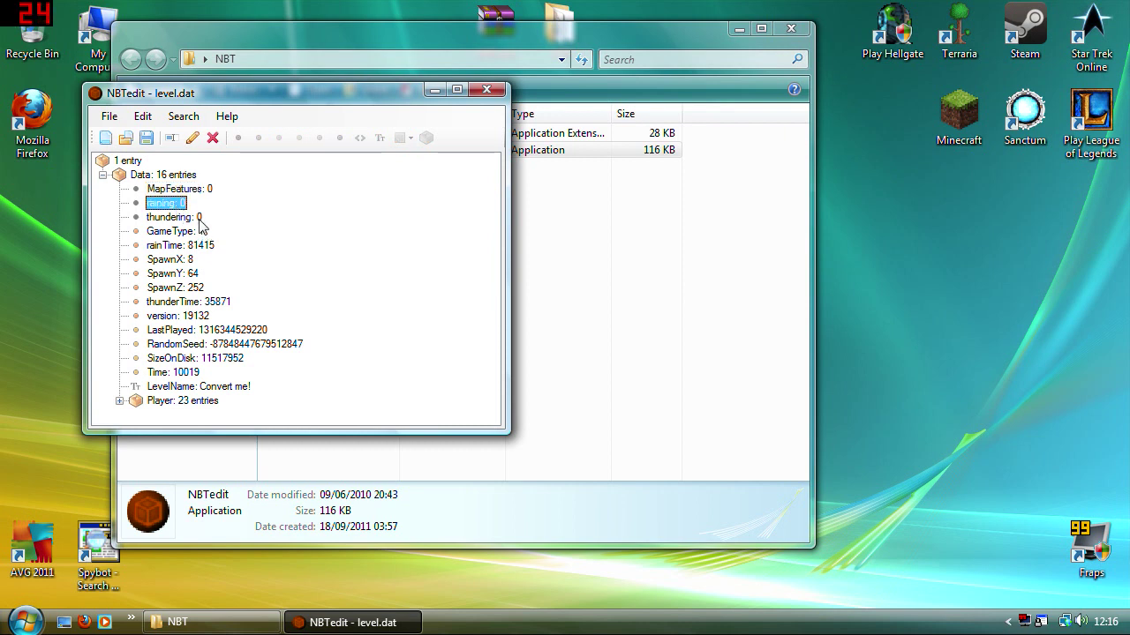
{"action": "left_click", "coordinate": [215, 219]}
{"action": "left_click", "coordinate": [181, 232]}
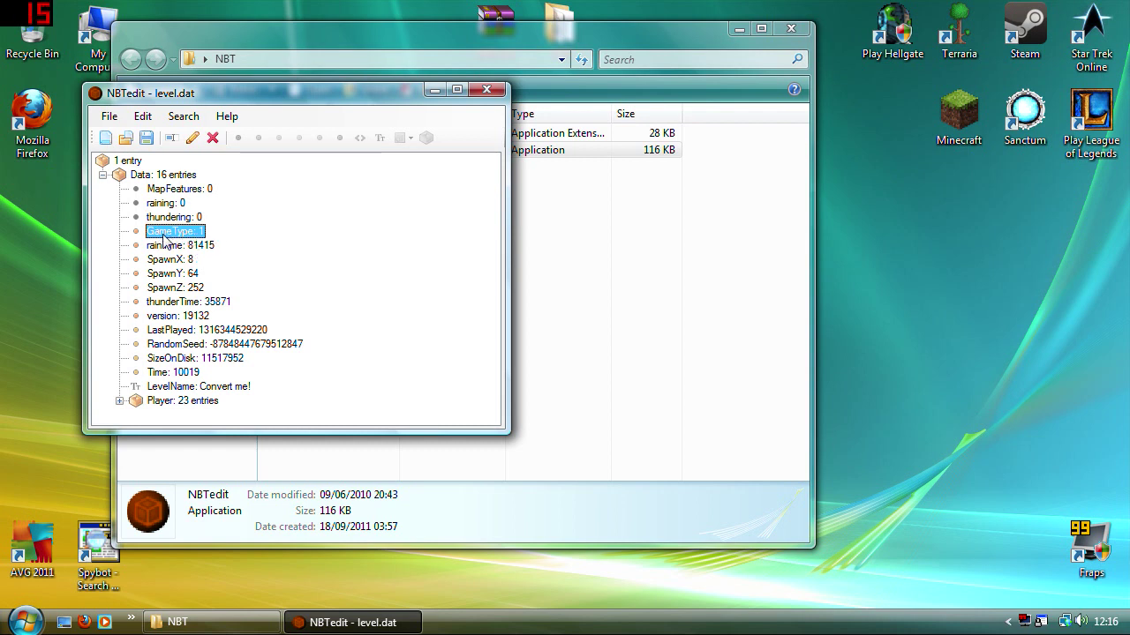
{"action": "left_click", "coordinate": [188, 247]}
{"action": "left_click", "coordinate": [183, 260]}
{"action": "left_click", "coordinate": [182, 287]}
{"action": "left_click", "coordinate": [181, 302]}
{"action": "left_click", "coordinate": [182, 330]}
Expand the Player tag, look through its entries and collapse it again.
{"action": "left_click", "coordinate": [119, 400]}
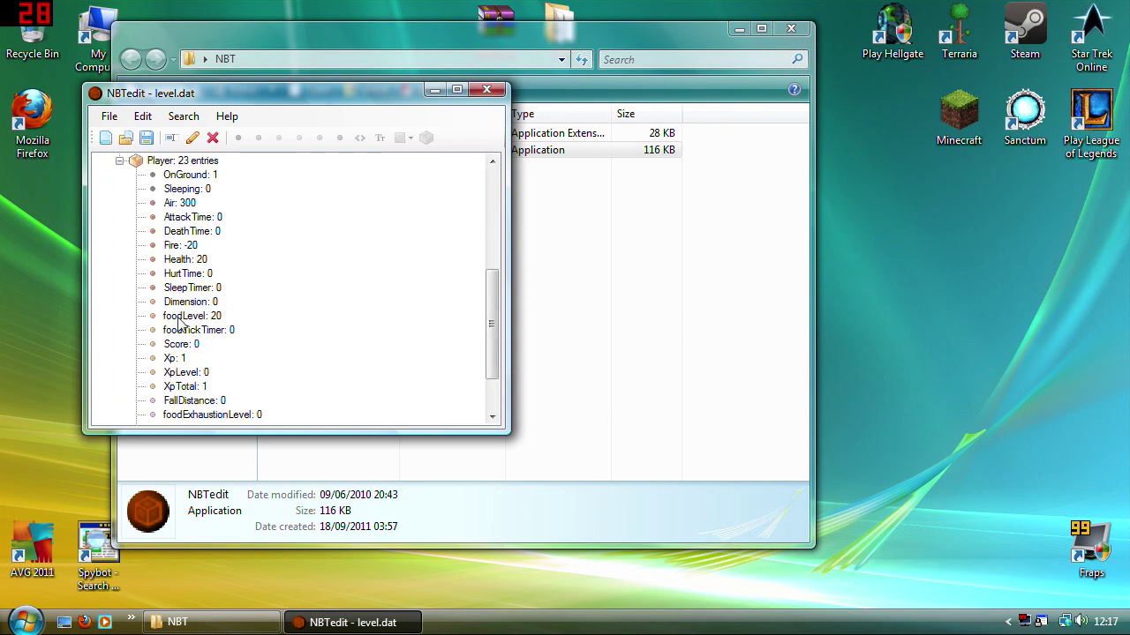
{"action": "scroll", "coordinate": [197, 259], "scroll_direction": "down", "scroll_amount": 1}
{"action": "scroll", "coordinate": [194, 260], "scroll_direction": "up", "scroll_amount": 2}
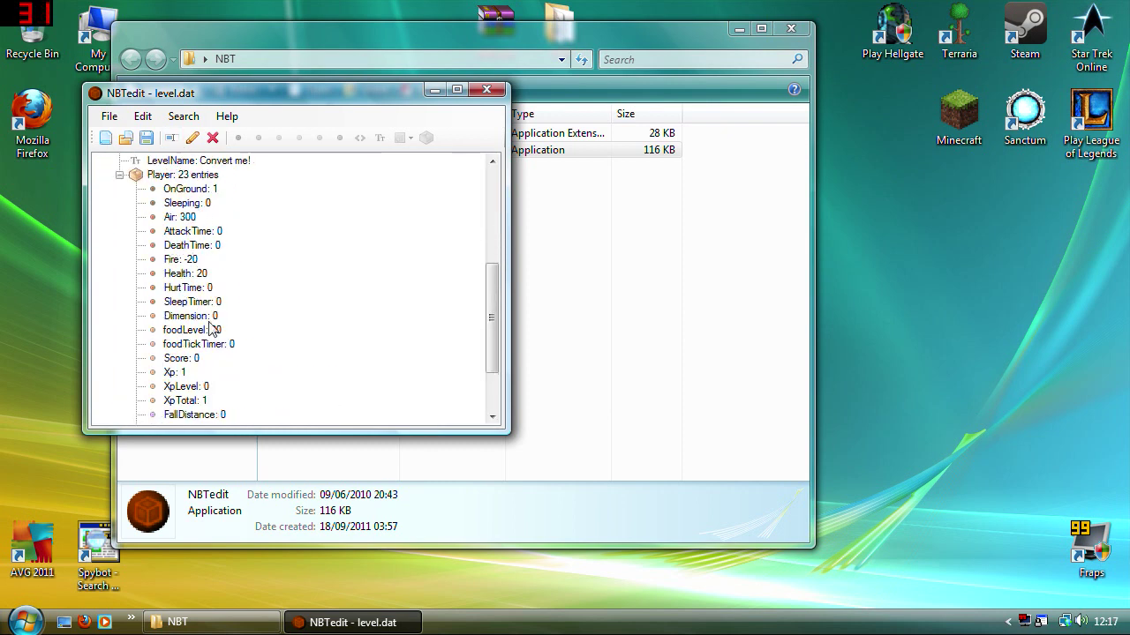
{"action": "scroll", "coordinate": [216, 292], "scroll_direction": "down", "scroll_amount": 2}
{"action": "scroll", "coordinate": [187, 296], "scroll_direction": "up", "scroll_amount": 4}
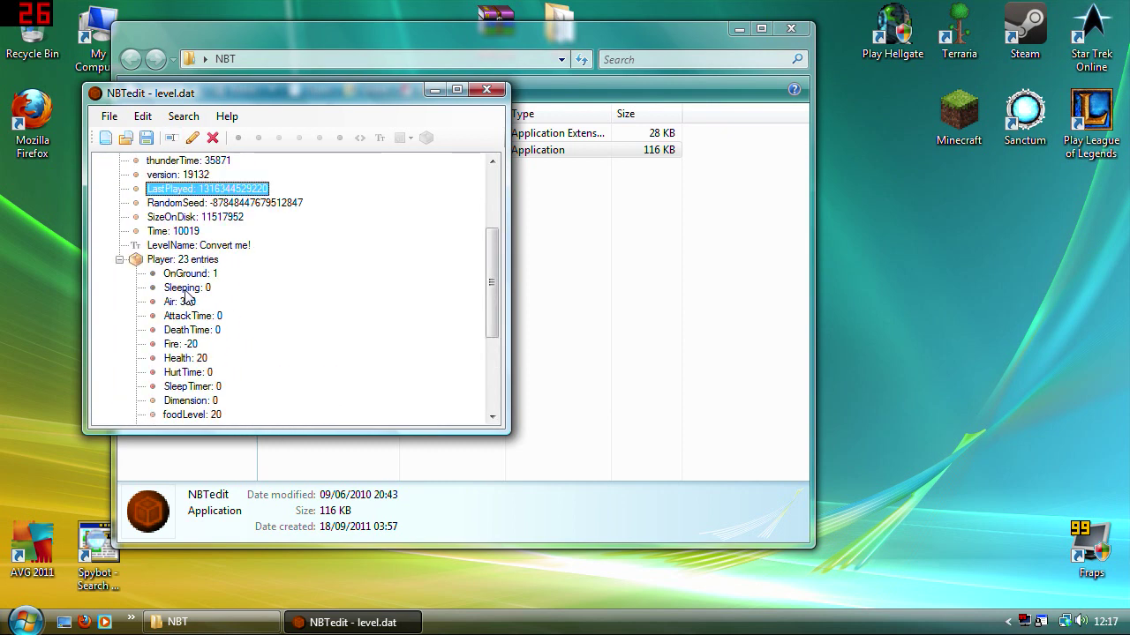
{"action": "left_click", "coordinate": [119, 260]}
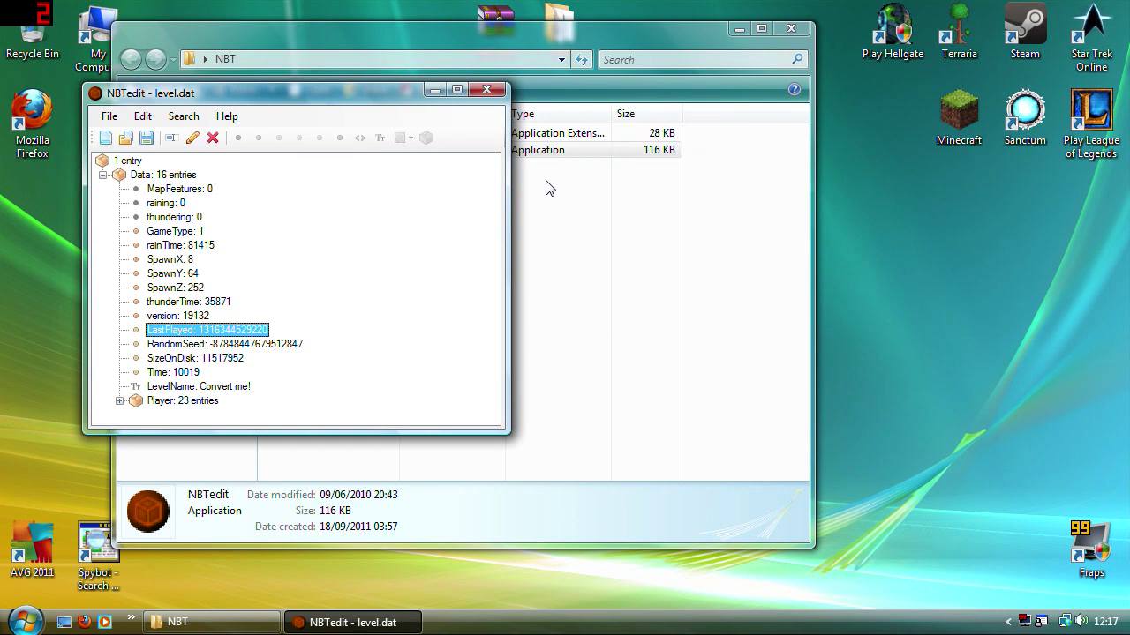
Set the GameType value under Data to 0 and save level.dat.
{"action": "double_click", "coordinate": [185, 232]}
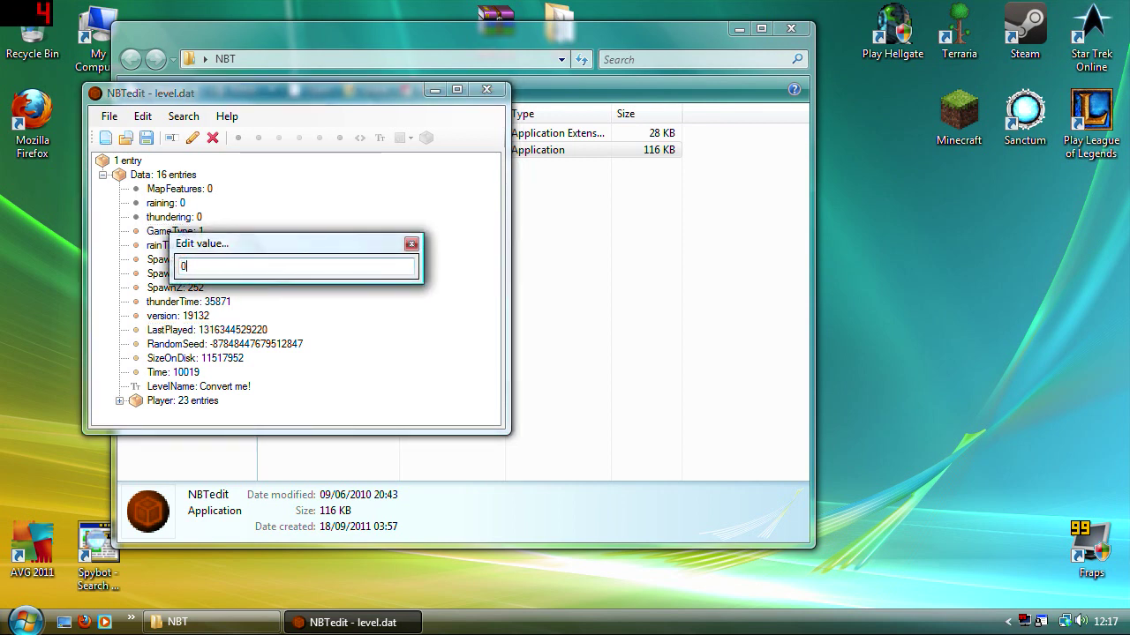
{"action": "type", "text": "0"}
{"action": "key", "text": "Return"}
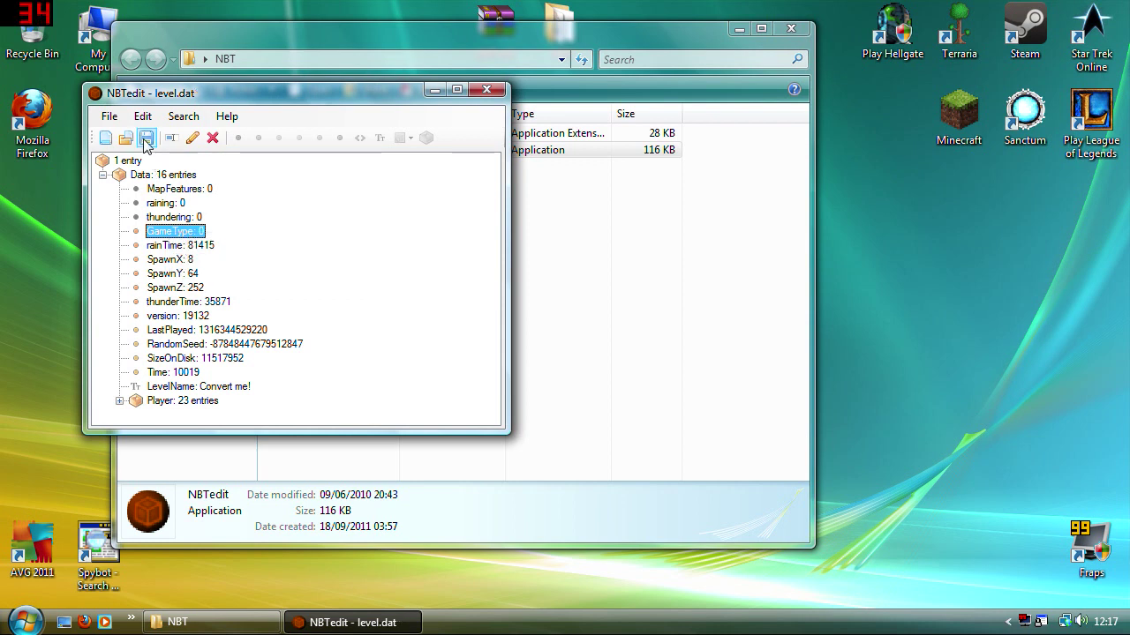
Launch Minecraft, log in with the remembered account and load the singleplayer world "Convert me!".
{"action": "left_click", "coordinate": [967, 132]}
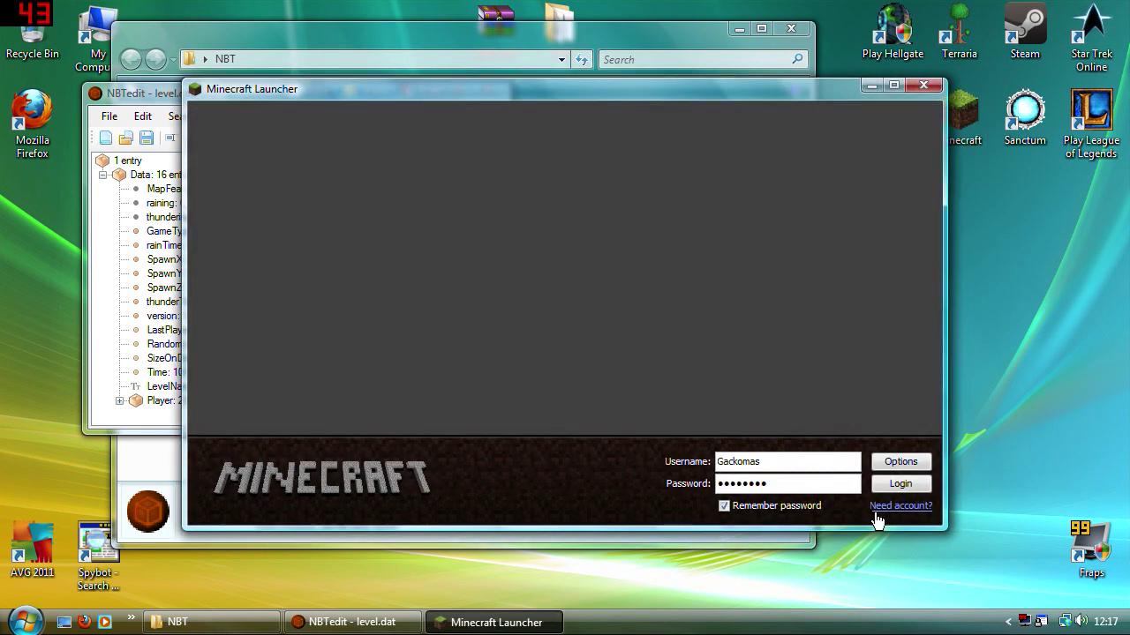
{"action": "left_click", "coordinate": [898, 489]}
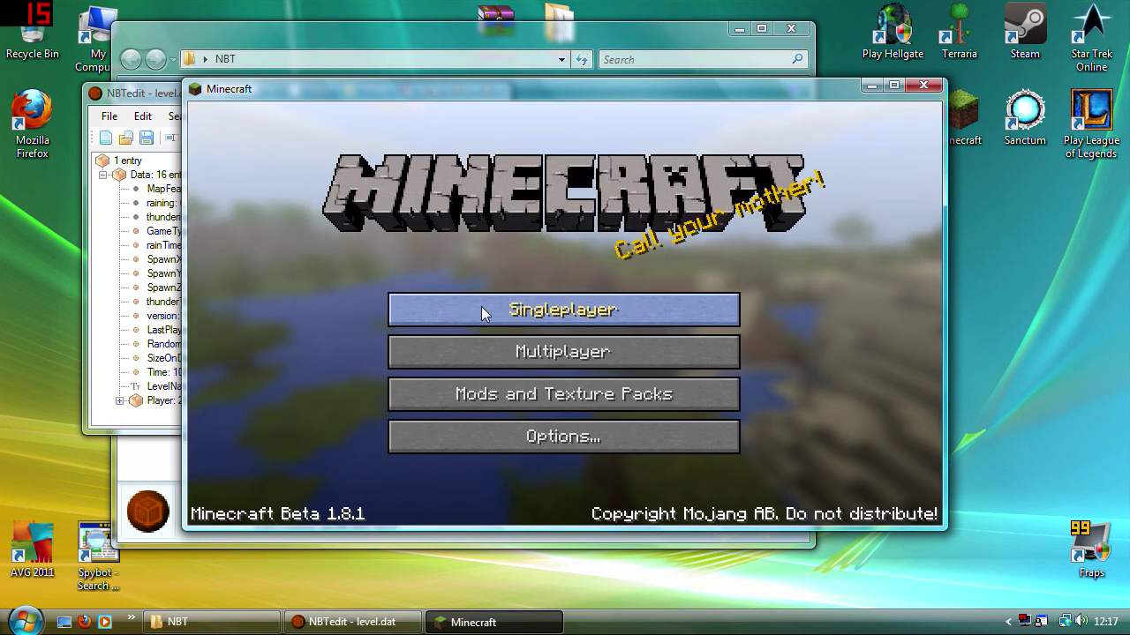
{"action": "left_click", "coordinate": [481, 308]}
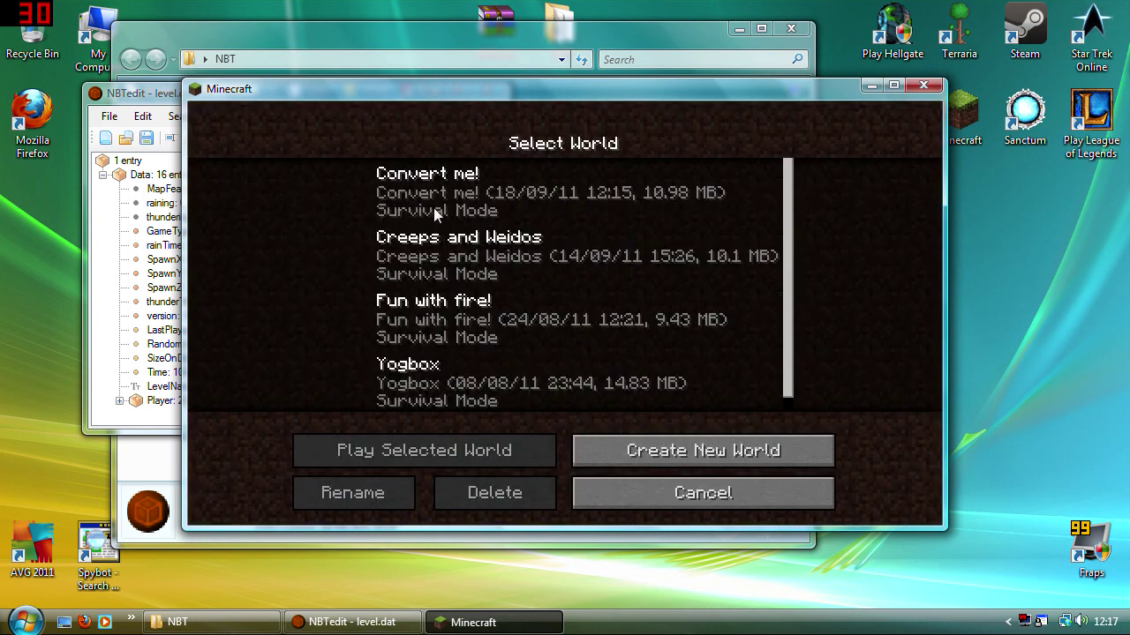
{"action": "double_click", "coordinate": [470, 193]}
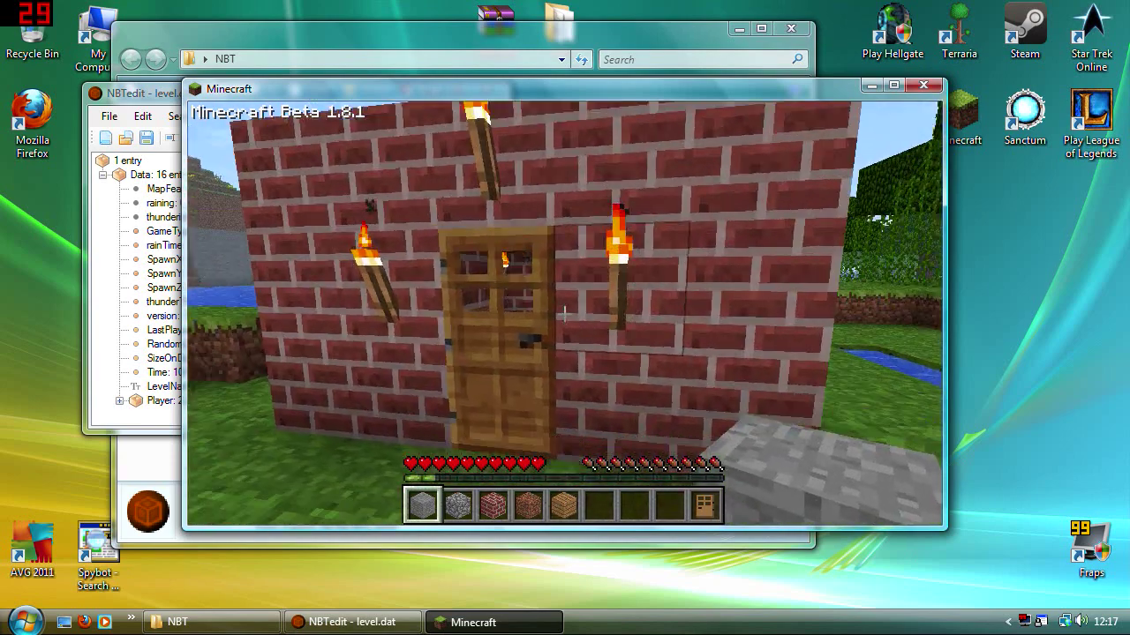
Open the brick house's door, look into the chest inside, and check the player inventory outside.
{"action": "right_click", "coordinate": [564, 313]}
{"action": "key", "text": "w"}
{"action": "right_click", "coordinate": [564, 313]}
{"action": "key", "text": "Escape"}
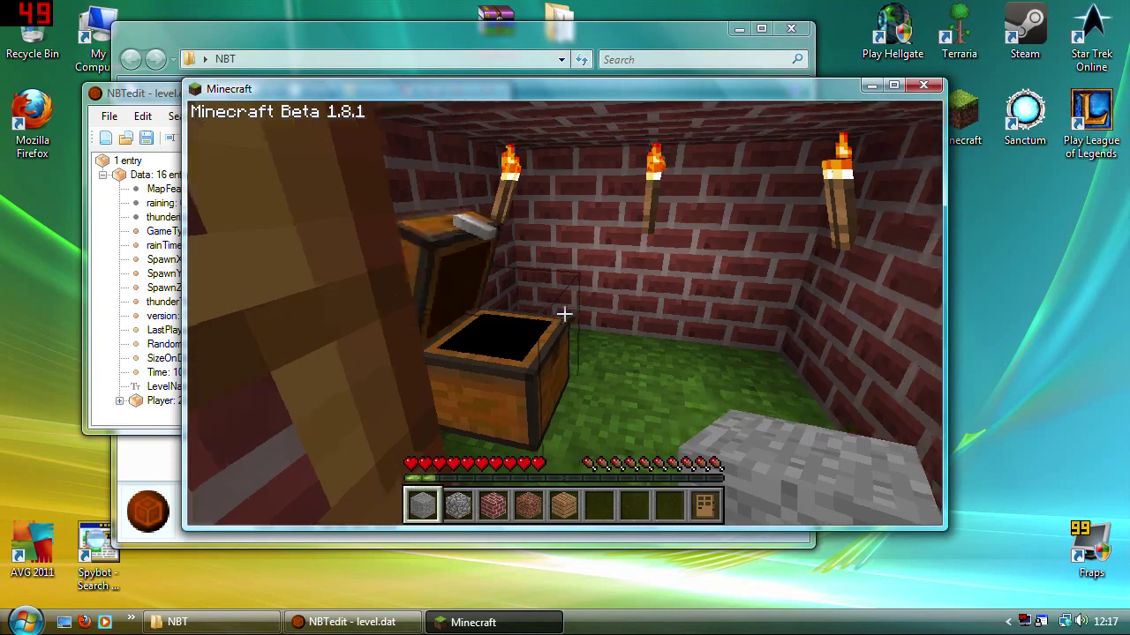
{"action": "key", "text": "s"}
{"action": "key", "text": "s"}
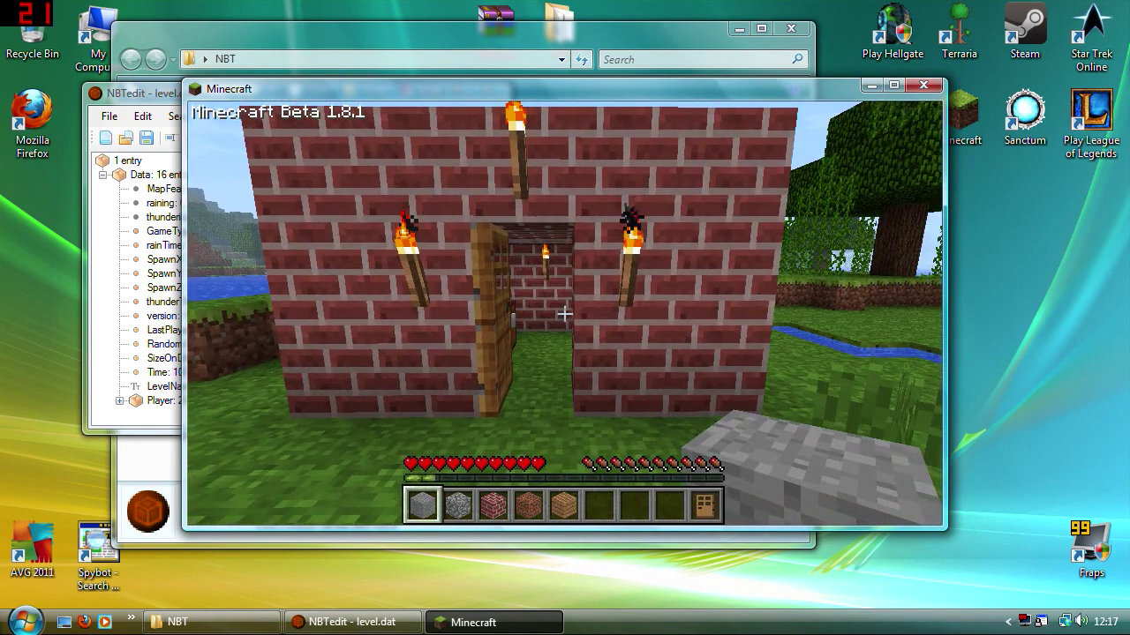
{"action": "key", "text": "e"}
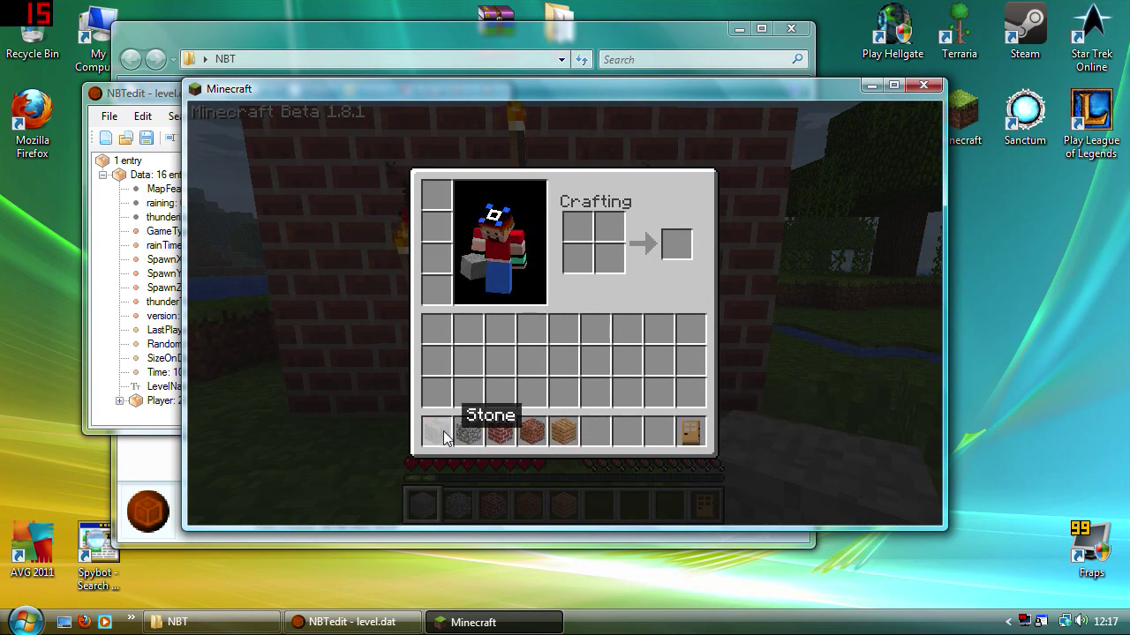
{"action": "key", "text": "e"}
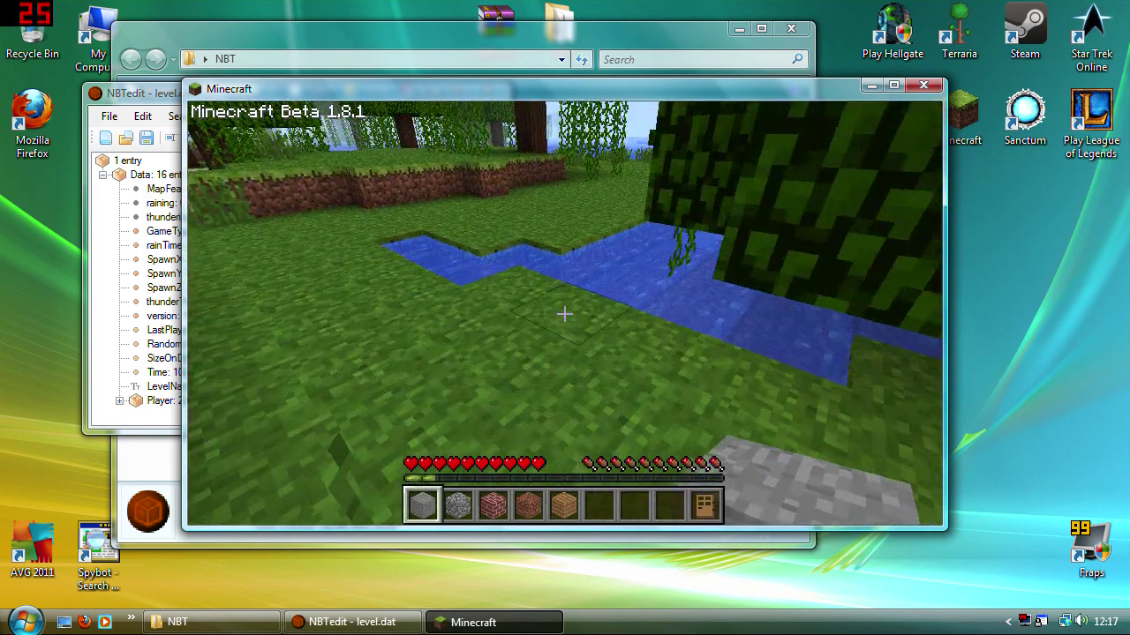
Place the dirt block in the nearby stream and use up the remaining hotbar blocks beside it.
{"action": "scroll", "coordinate": [565, 314], "scroll_direction": "down", "scroll_amount": 3}
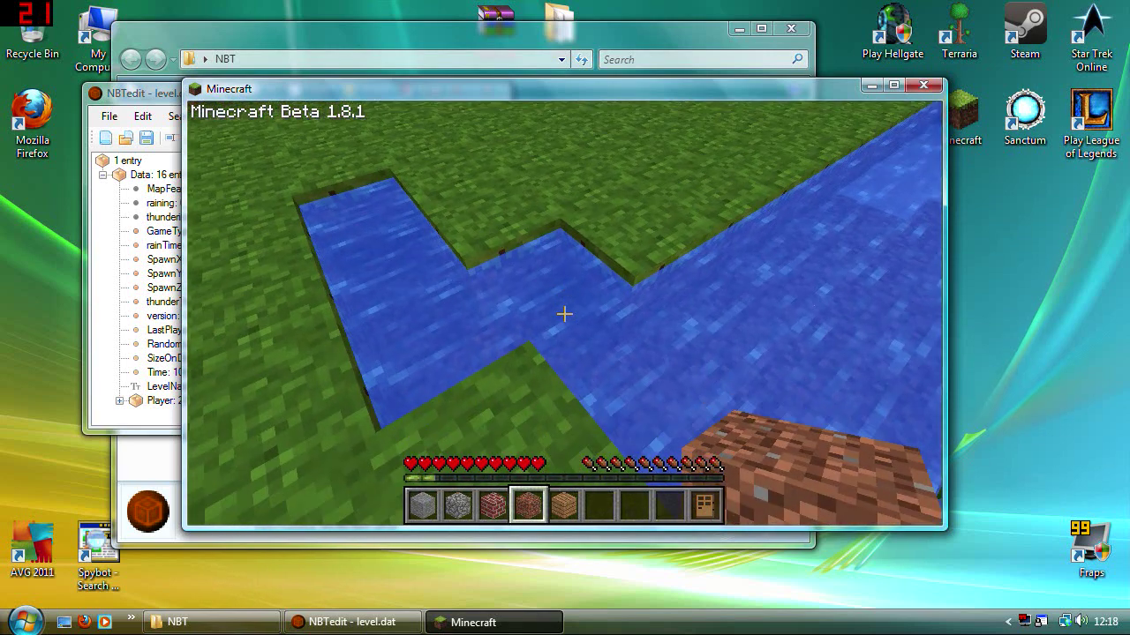
{"action": "right_click", "coordinate": [565, 313]}
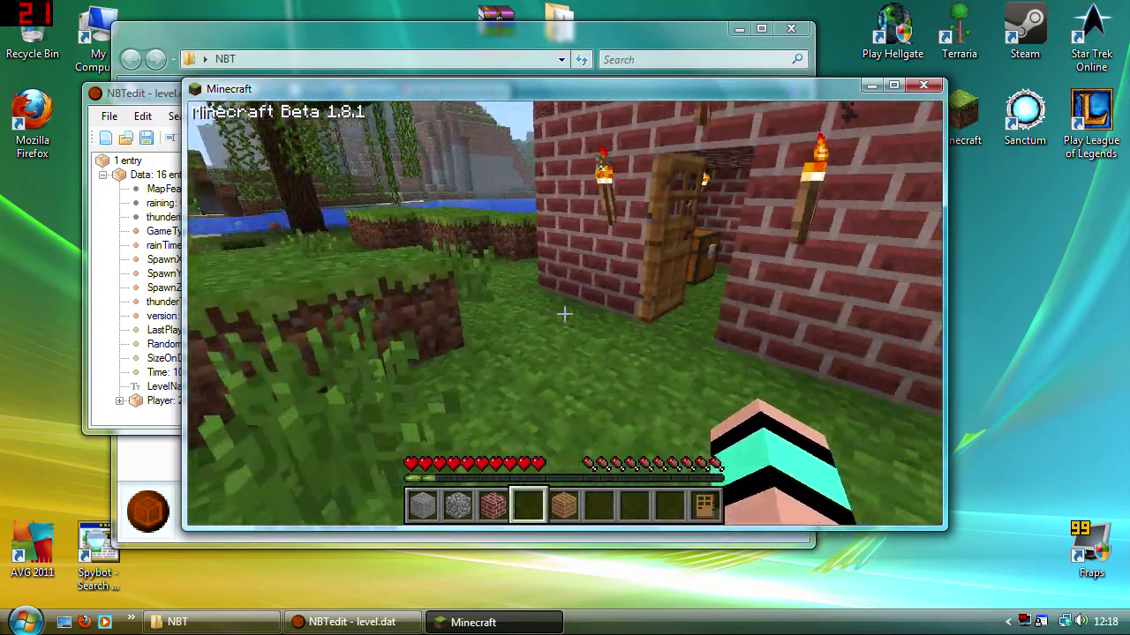
{"action": "scroll", "coordinate": [565, 314], "scroll_direction": "up", "scroll_amount": 3}
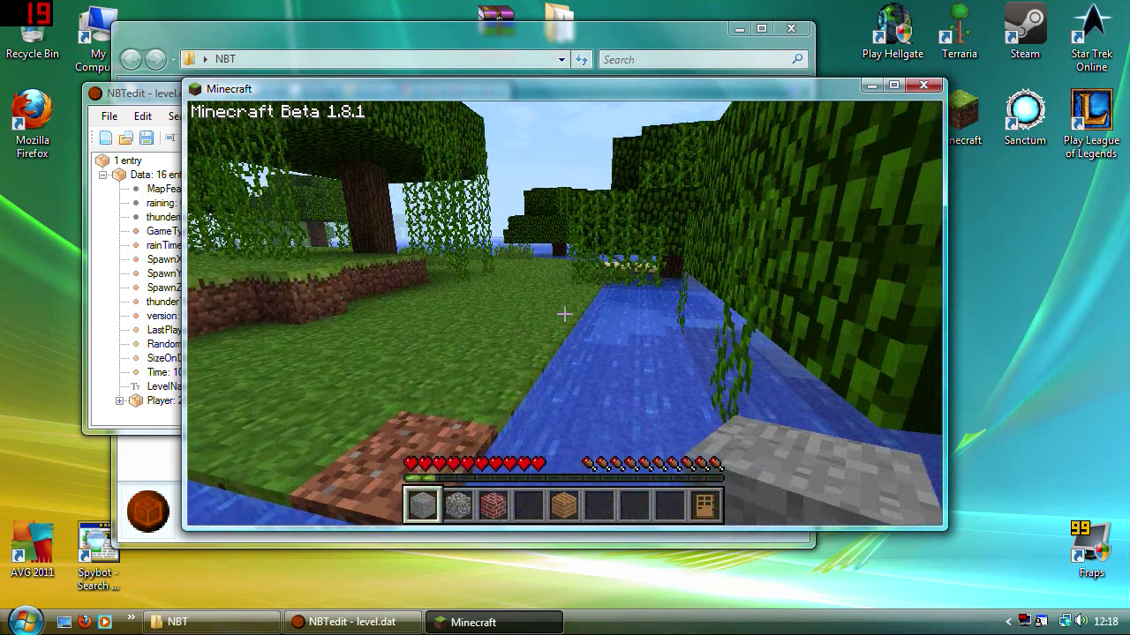
{"action": "right_click", "coordinate": [565, 314]}
{"action": "scroll", "coordinate": [564, 314], "scroll_direction": "down", "scroll_amount": 4}
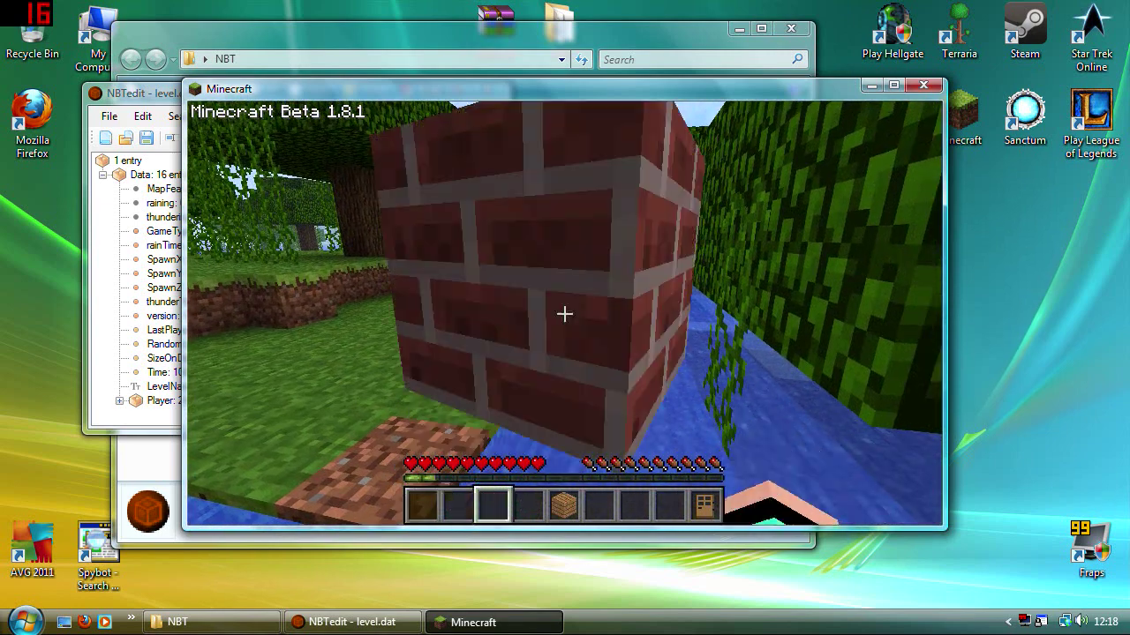
{"action": "right_click", "coordinate": [565, 314]}
{"action": "left_click", "coordinate": [565, 314]}
{"action": "right_click", "coordinate": [564, 314]}
{"action": "scroll", "coordinate": [565, 314], "scroll_direction": "up", "scroll_amount": 4}
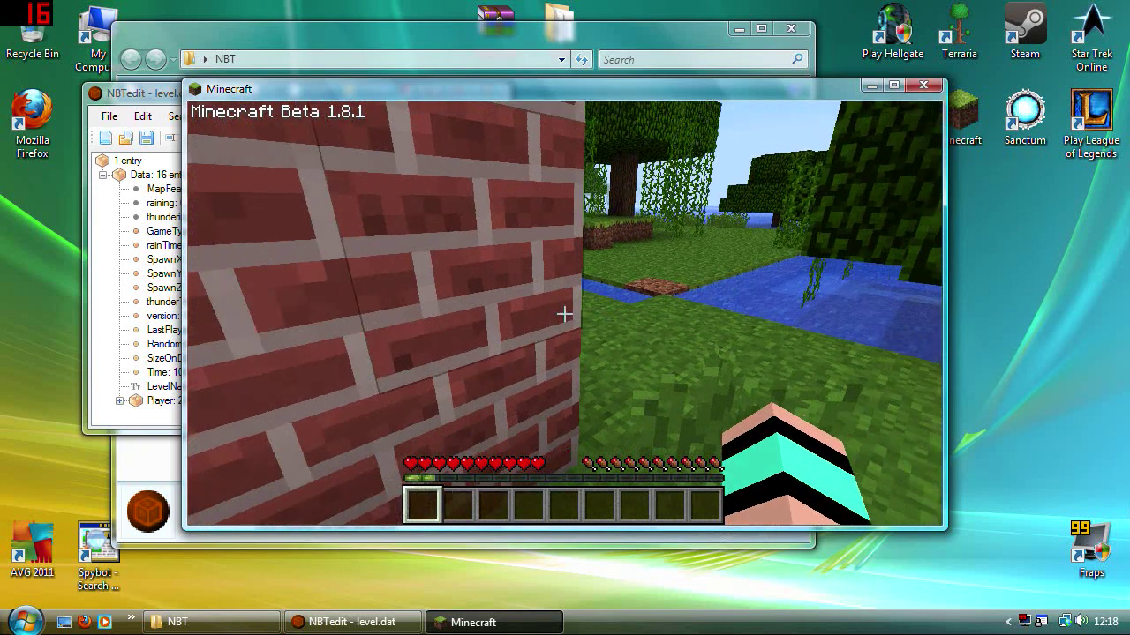
Inspect the brick house and the contents of its chest, and save and quit the world.
{"action": "key", "text": "s"}
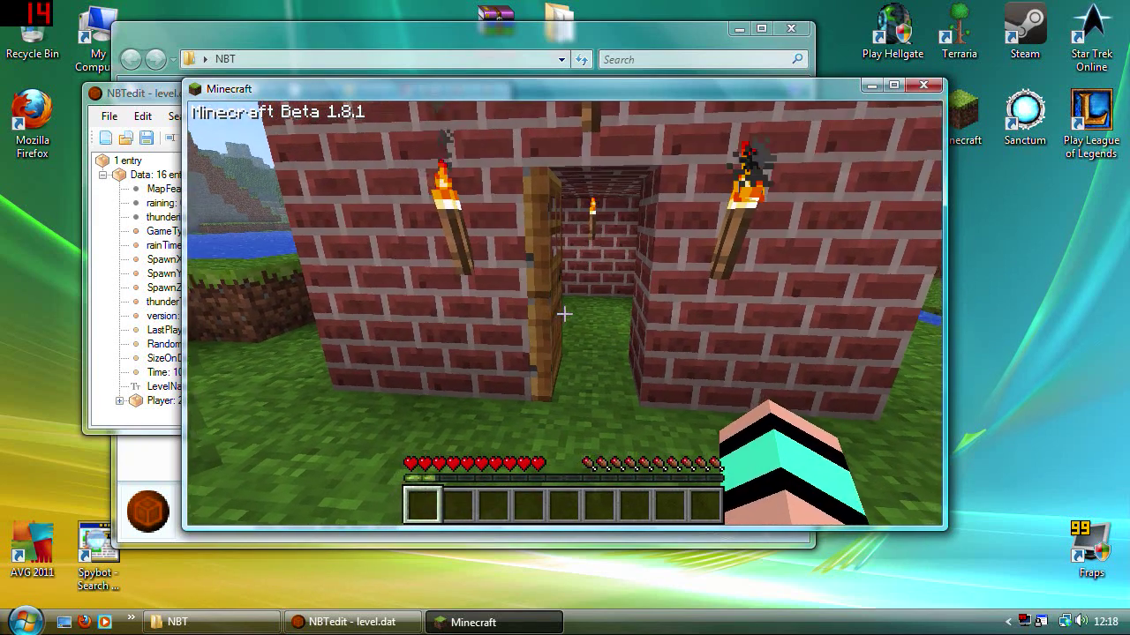
{"action": "key", "text": "s"}
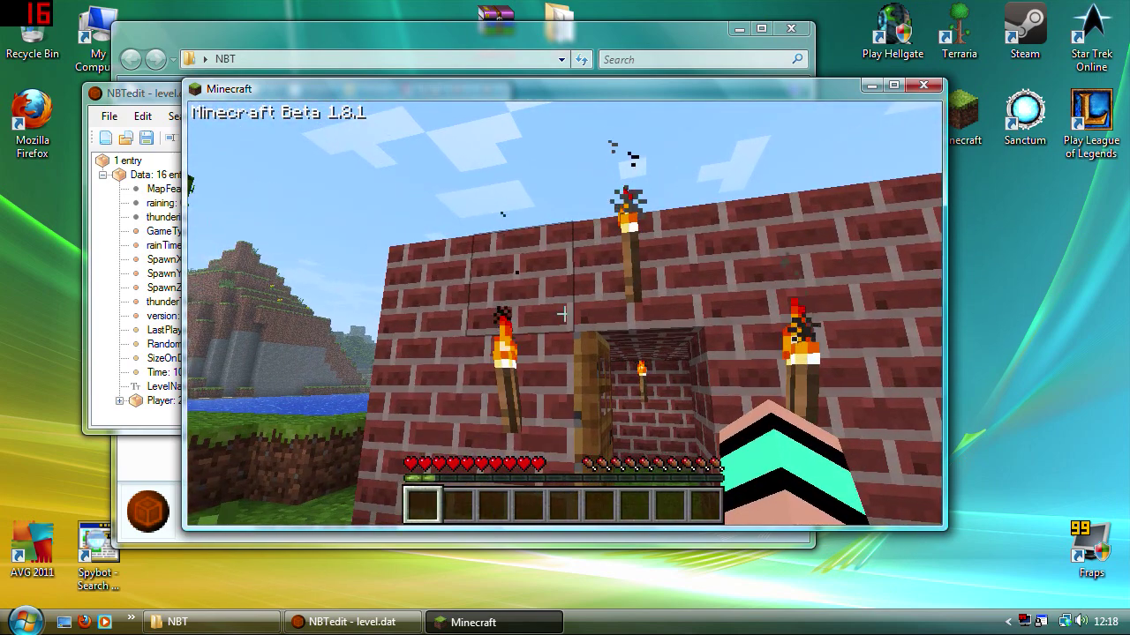
{"action": "key", "text": "w"}
{"action": "key", "text": "w"}
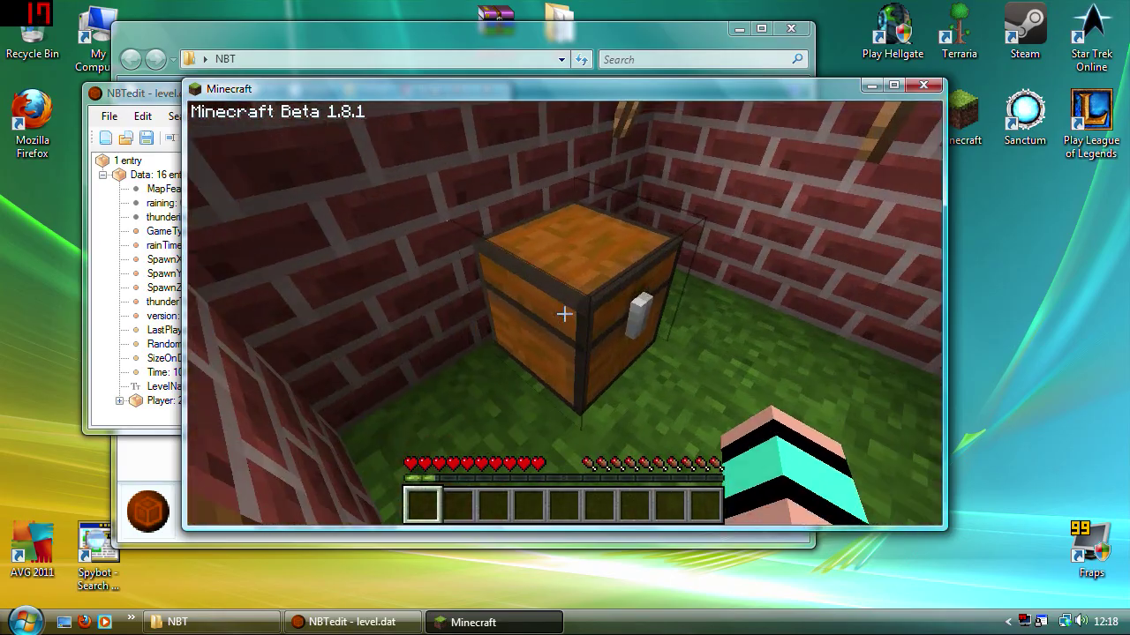
{"action": "right_click", "coordinate": [564, 314]}
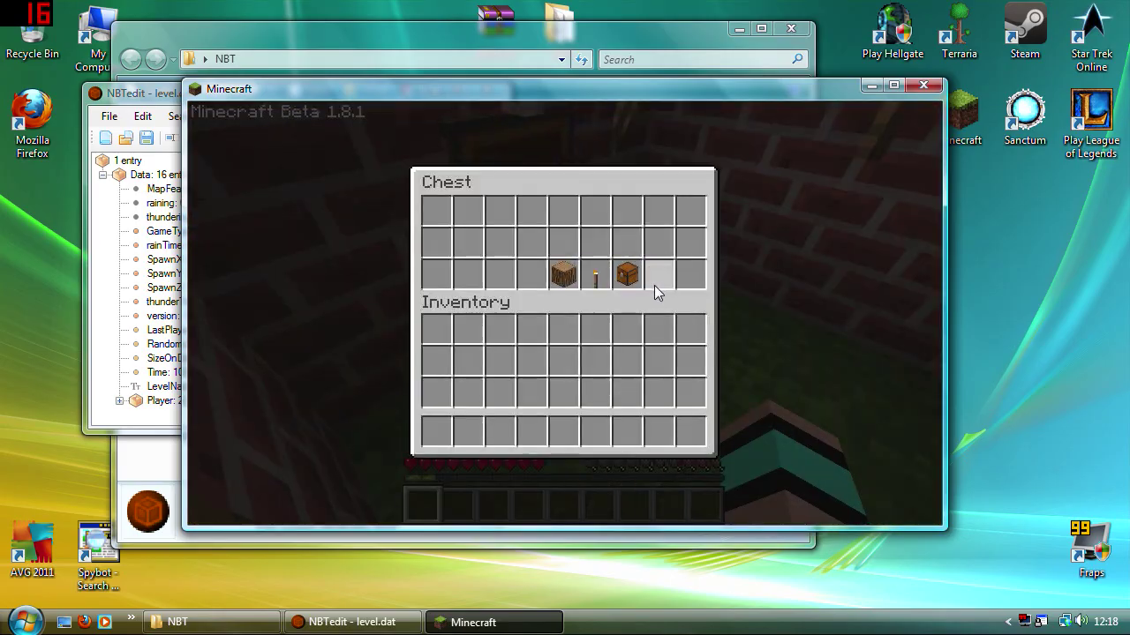
{"action": "key", "text": "Escape"}
{"action": "key", "text": "w"}
{"action": "key", "text": "w"}
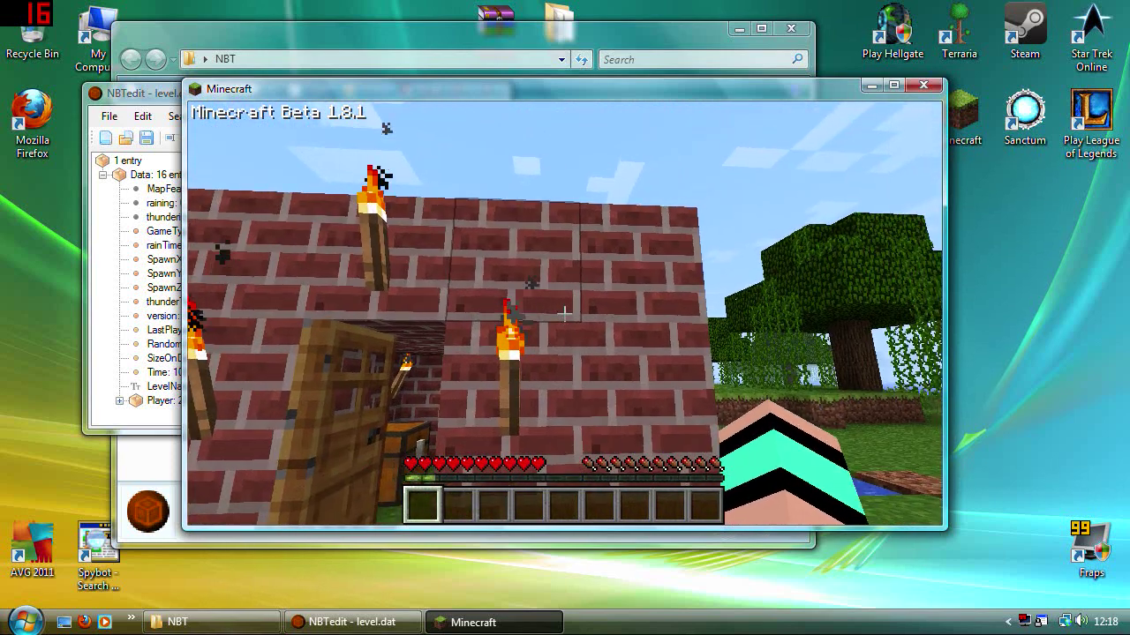
{"action": "key", "text": "w"}
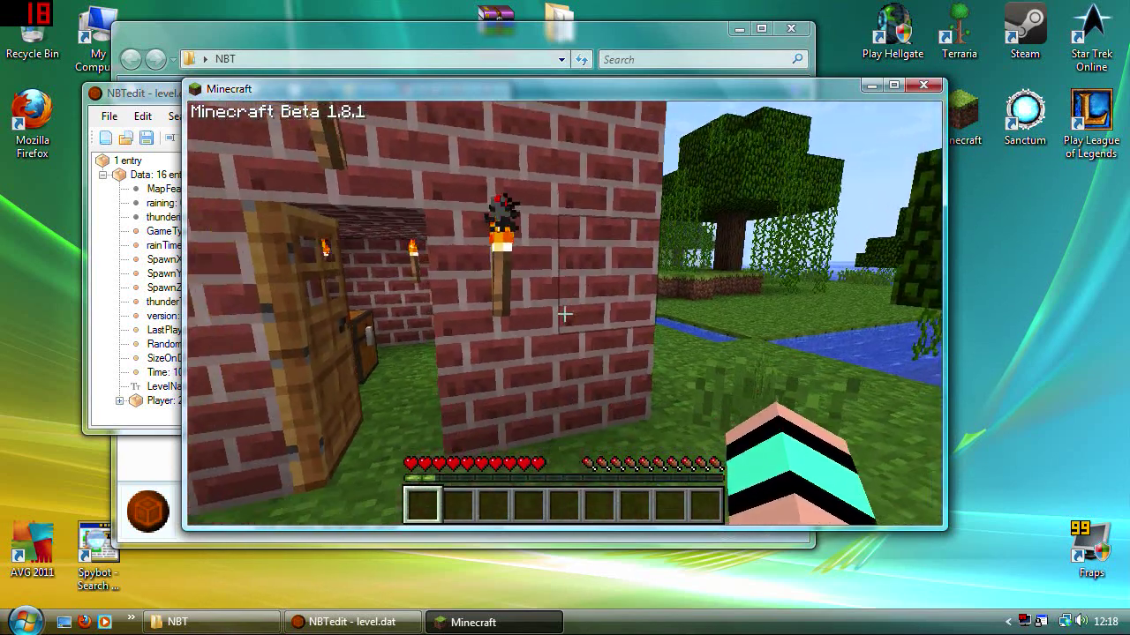
{"action": "key", "text": "Escape"}
{"action": "left_click", "coordinate": [570, 404]}
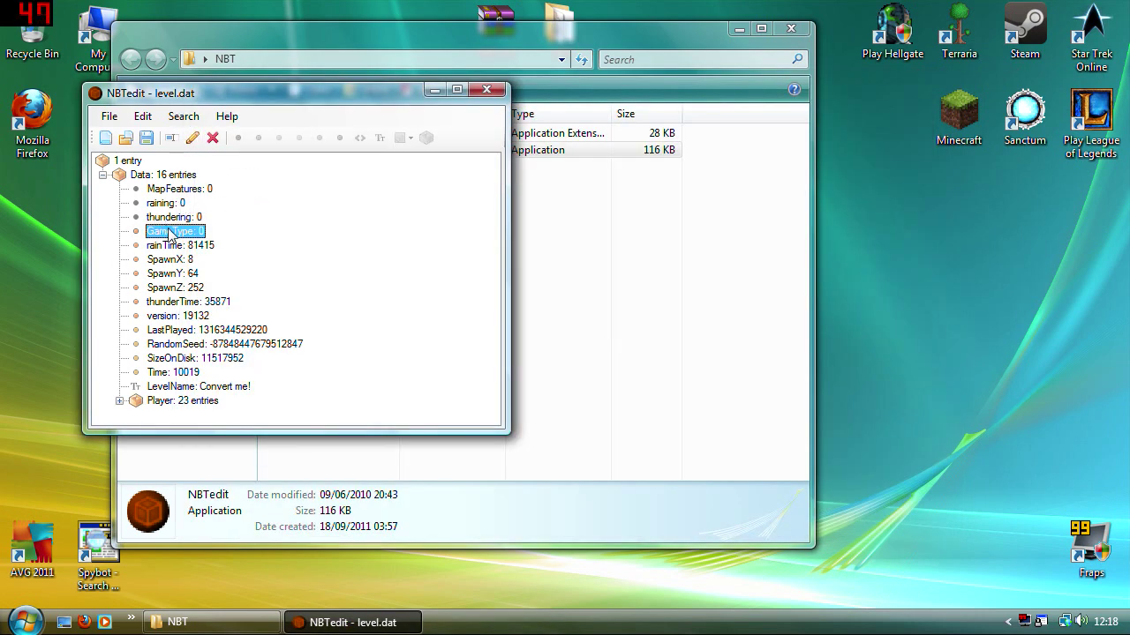
Set the GameType value in NBTedit to 1 and save level.dat.
{"action": "double_click", "coordinate": [171, 232]}
{"action": "key", "text": "Return"}
Relaunch Minecraft, log in and reload the "Convert me!" world to test the edited game mode.
{"action": "left_click", "coordinate": [959, 110]}
{"action": "double_click", "coordinate": [960, 117]}
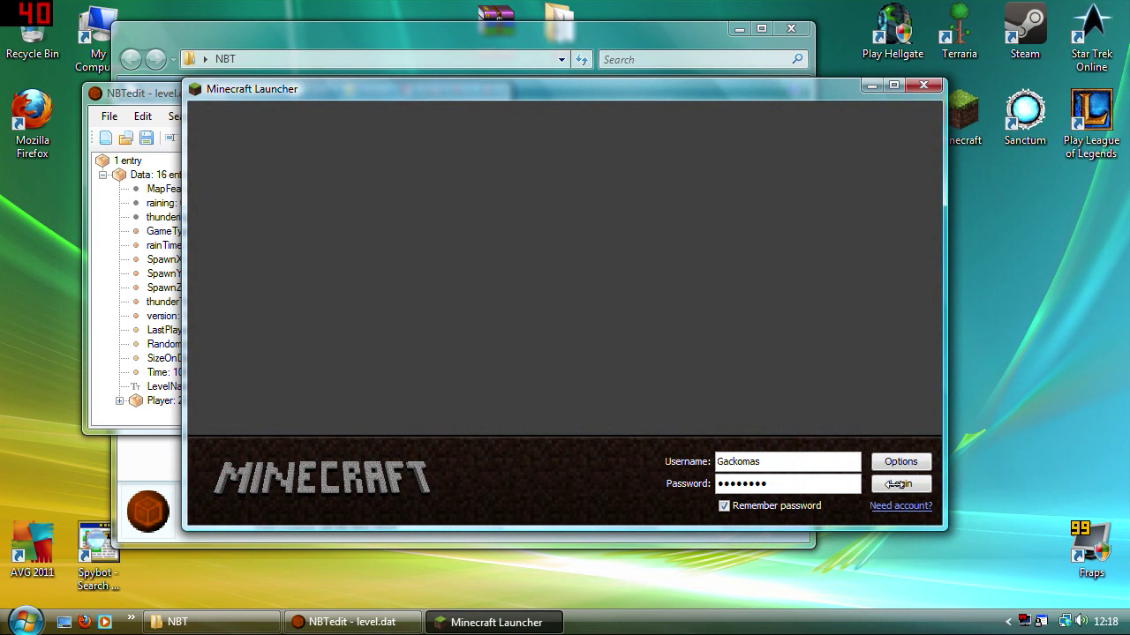
{"action": "left_click", "coordinate": [893, 483]}
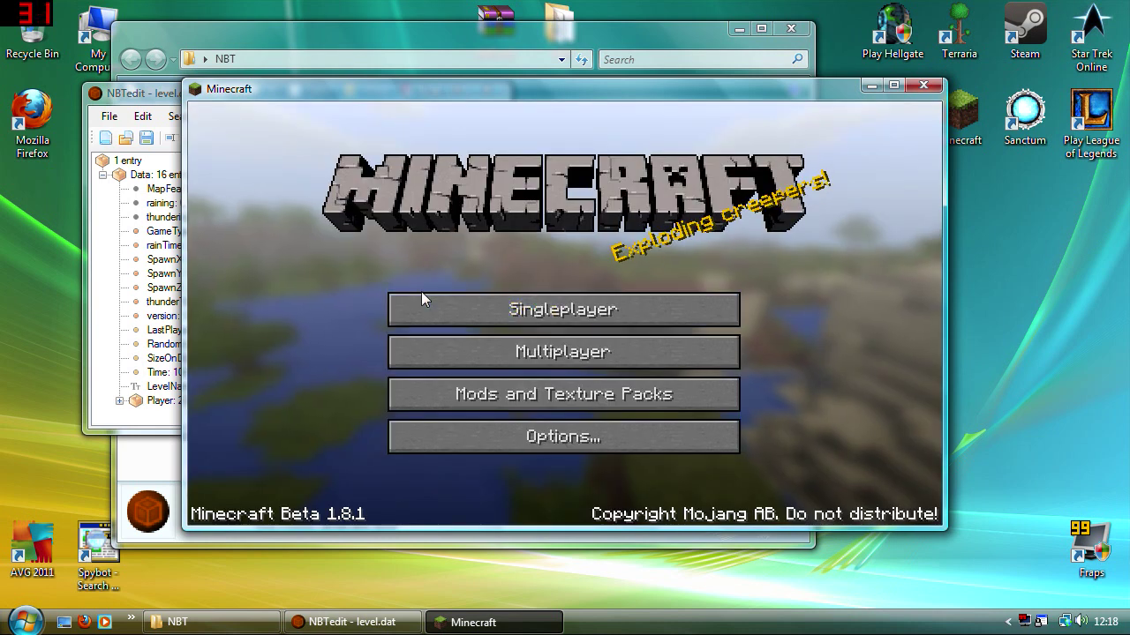
{"action": "left_click", "coordinate": [428, 304]}
{"action": "double_click", "coordinate": [522, 204]}
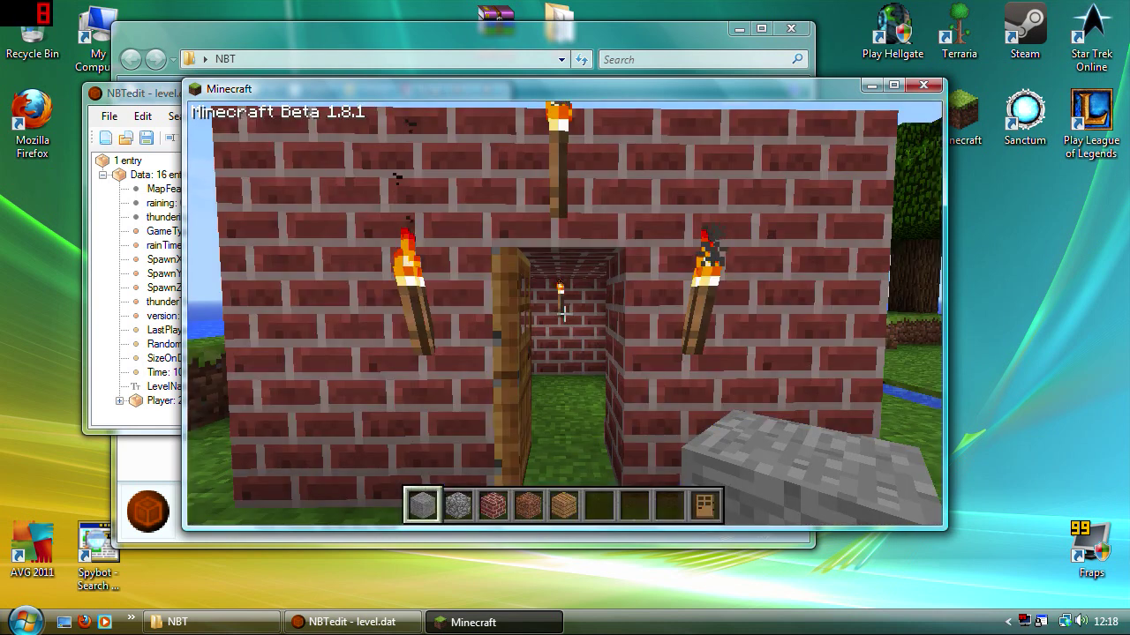
Check the inventory screen and walk around the brick house to verify the world's game mode.
{"action": "key", "text": "e"}
{"action": "key", "text": "e"}
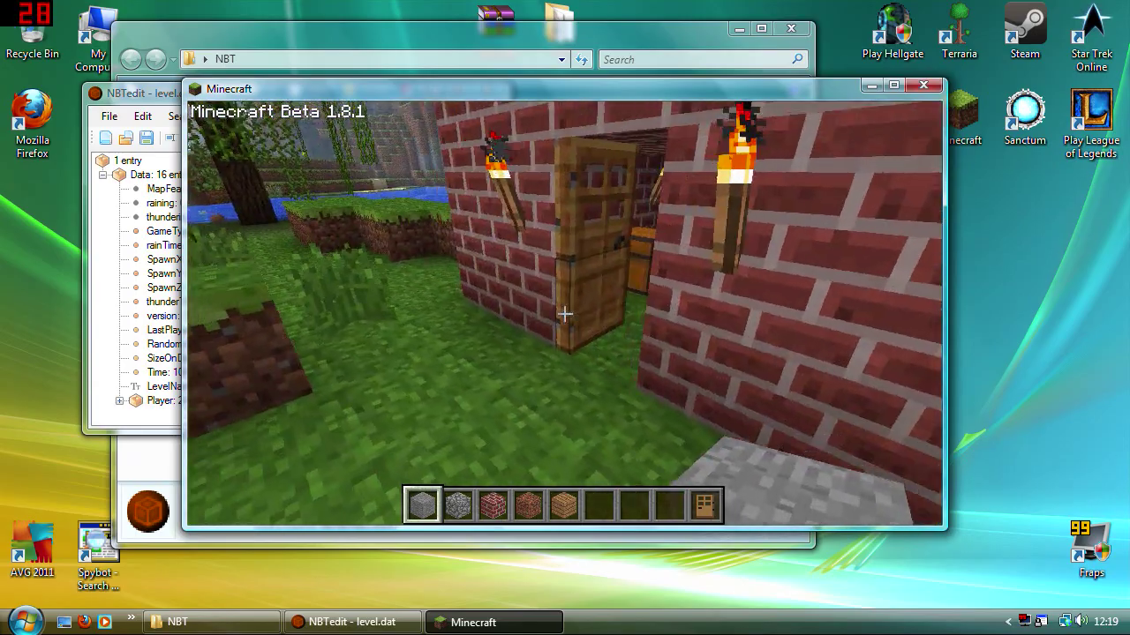
{"action": "key", "text": "a"}
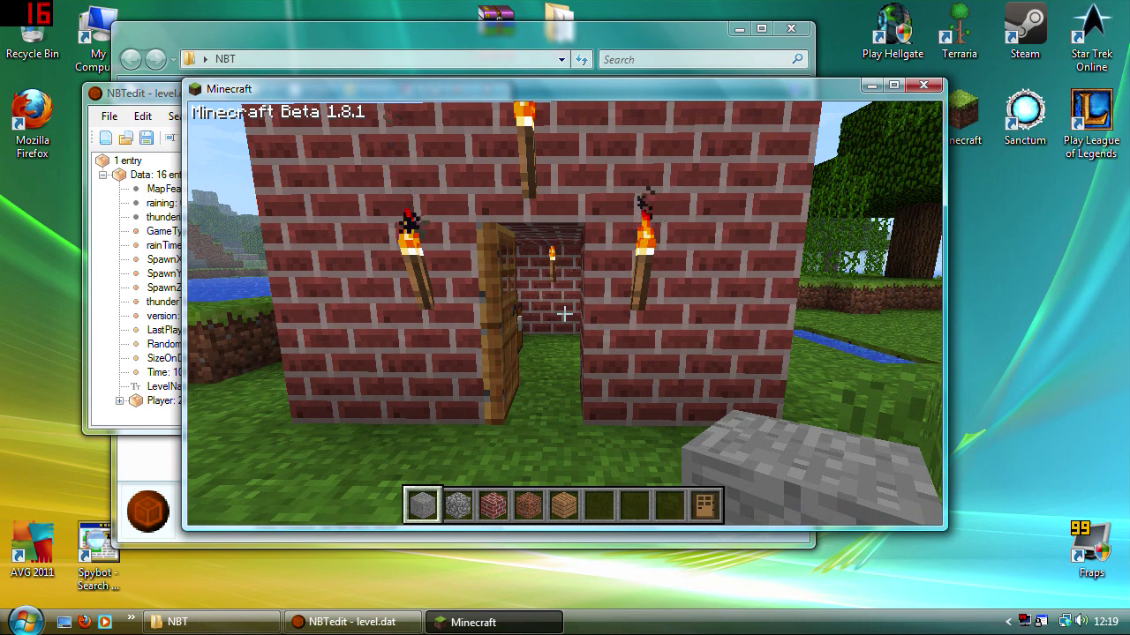
{"action": "key", "text": "w"}
{"action": "key", "text": "s"}
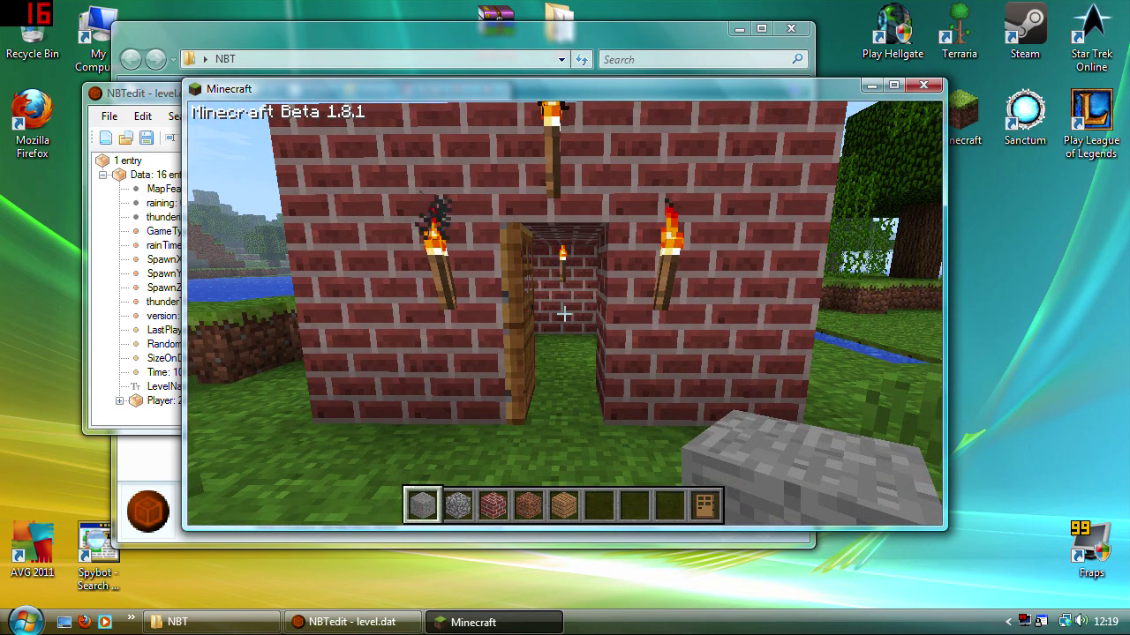
{"action": "key", "text": "s"}
{"action": "key", "text": "w"}
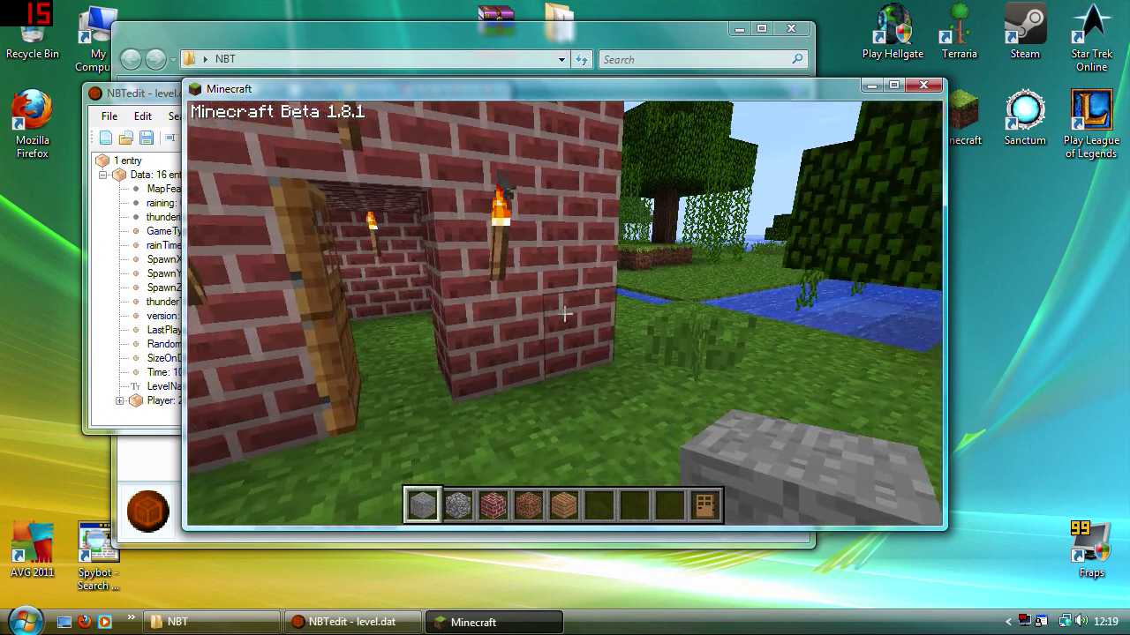
{"action": "key", "text": "s"}
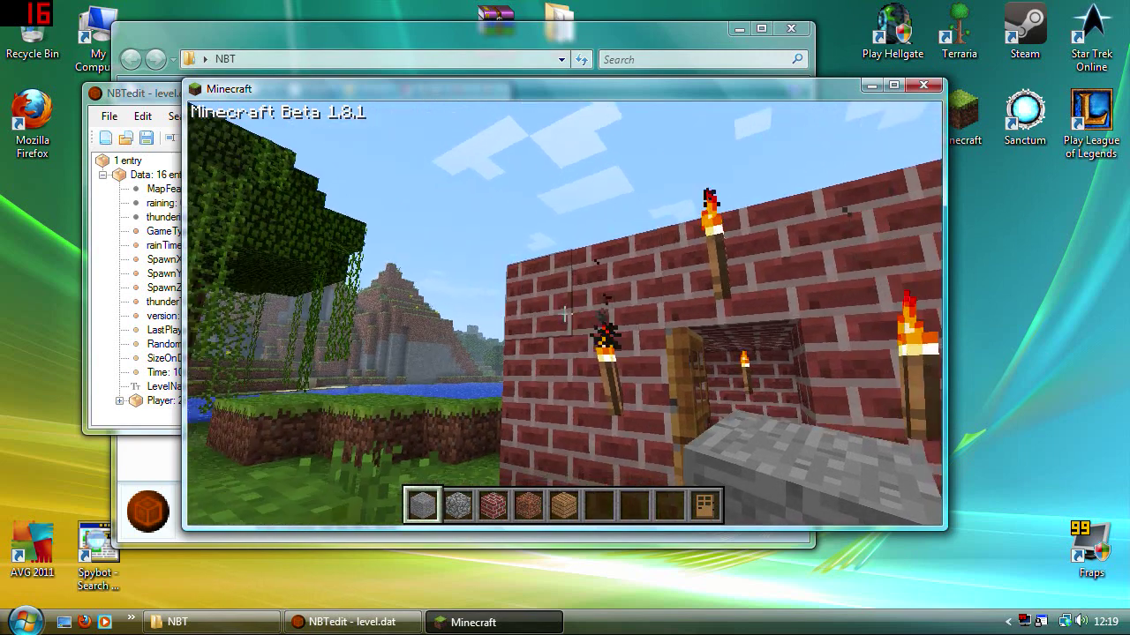
{"action": "key", "text": "a"}
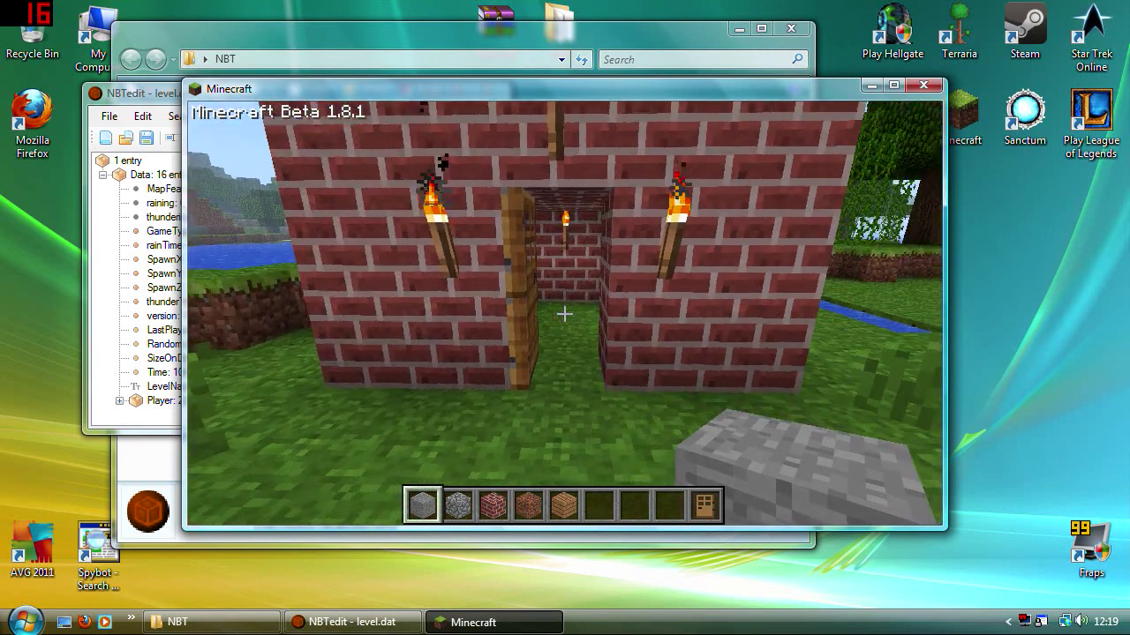
Save and quit the world, and close both Minecraft and NBTedit.
{"action": "key", "text": "Escape"}
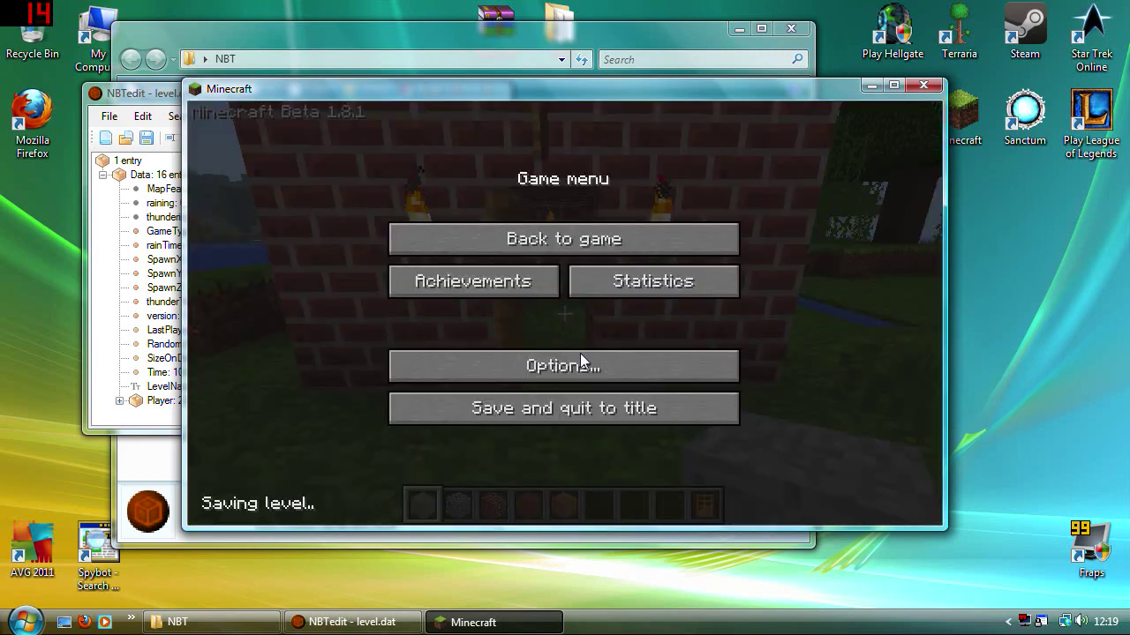
{"action": "left_click", "coordinate": [602, 413]}
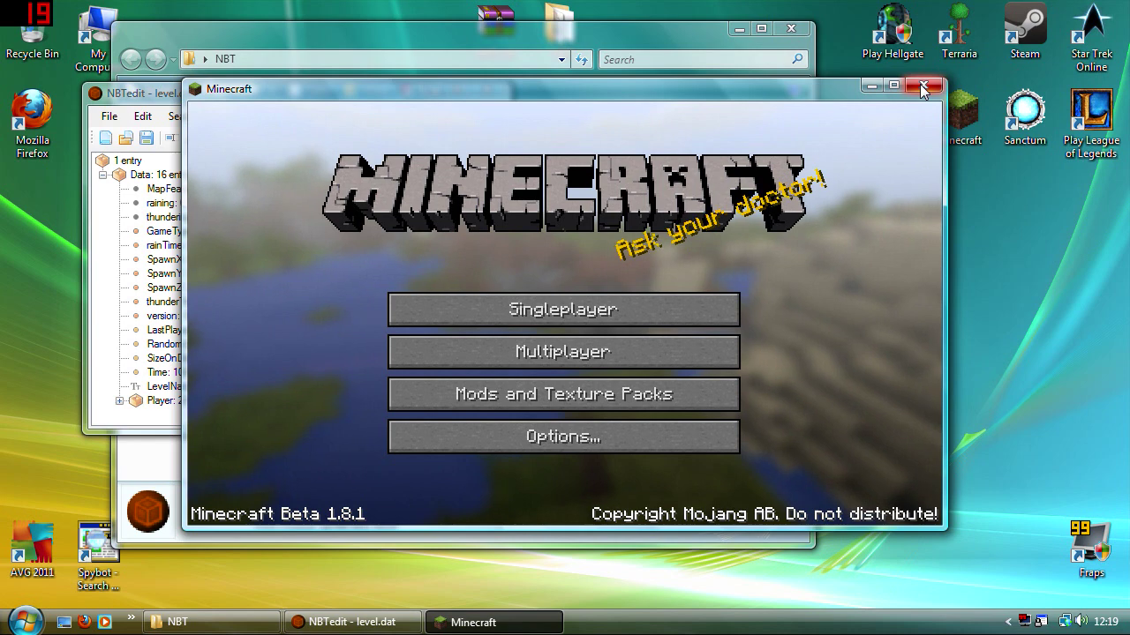
{"action": "left_click", "coordinate": [922, 89]}
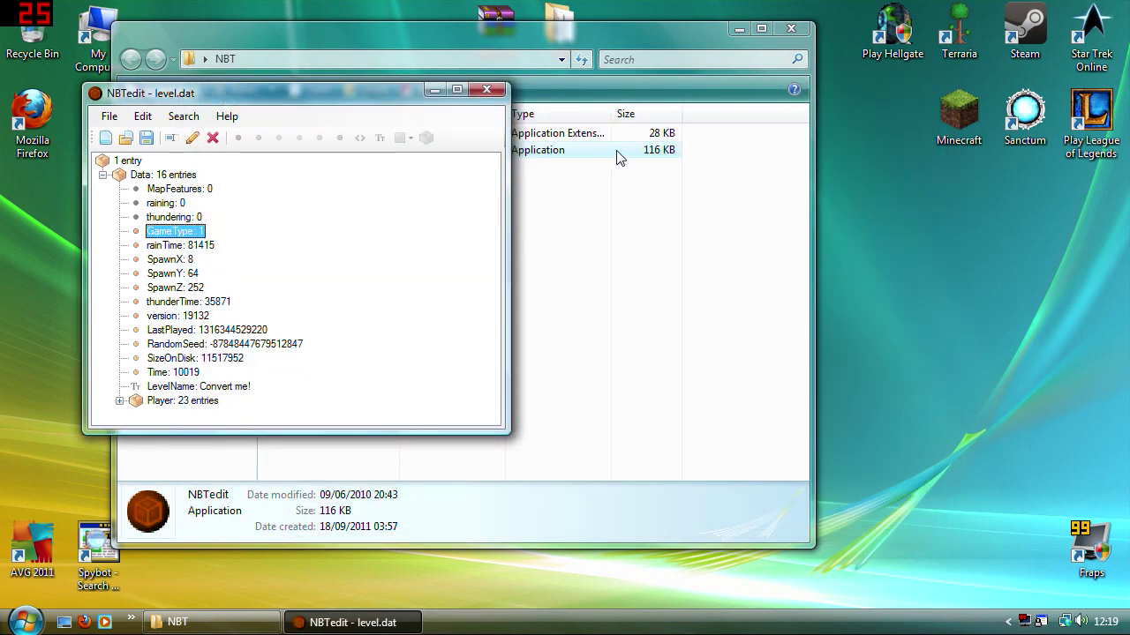
{"action": "left_click", "coordinate": [486, 90]}
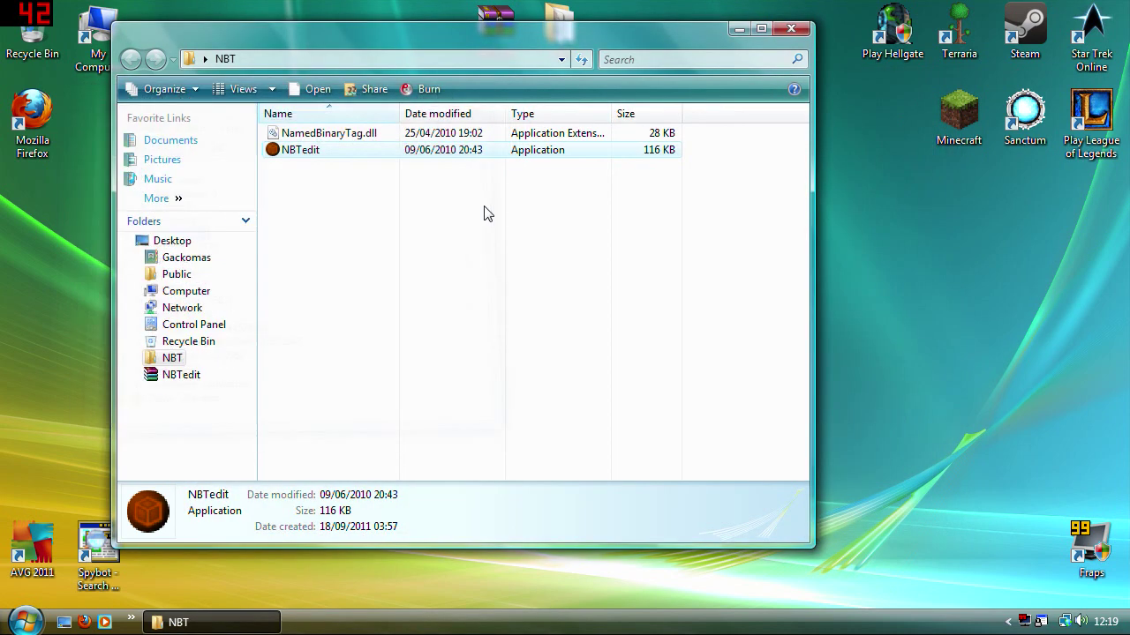
Close the NBT folder window to clear the desktop.
{"action": "left_click", "coordinate": [791, 29]}
{"action": "left_click", "coordinate": [23, 621]}
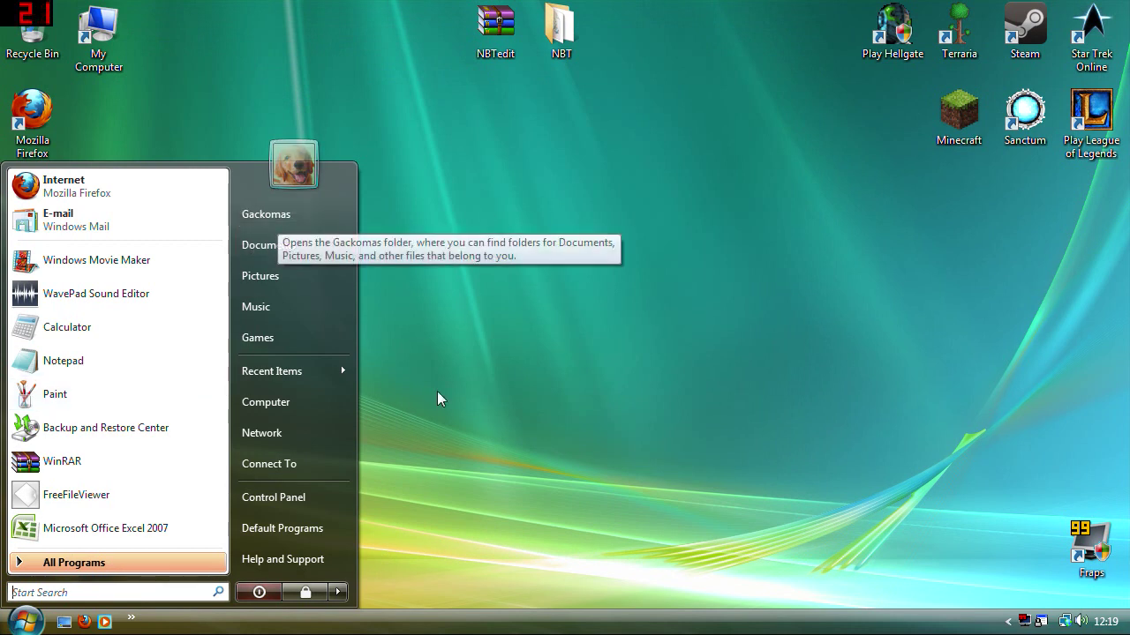
{"action": "left_click", "coordinate": [533, 50]}
Launch NBTedit from the NBT folder on the desktop and start opening a file from the Desktop location.
{"action": "double_click", "coordinate": [560, 26]}
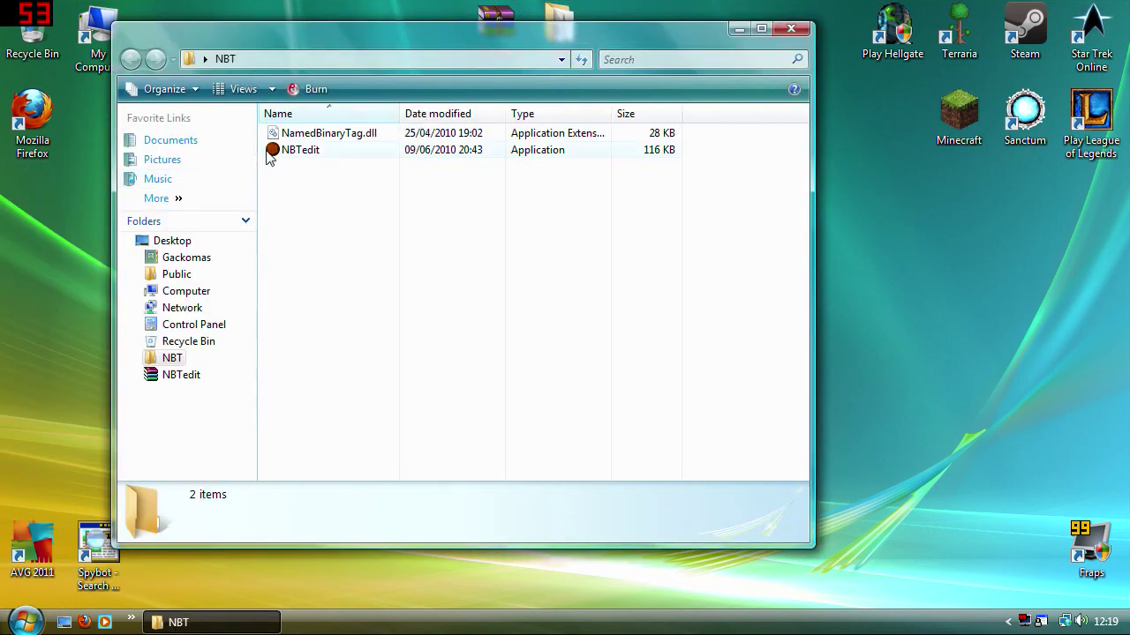
{"action": "double_click", "coordinate": [300, 151]}
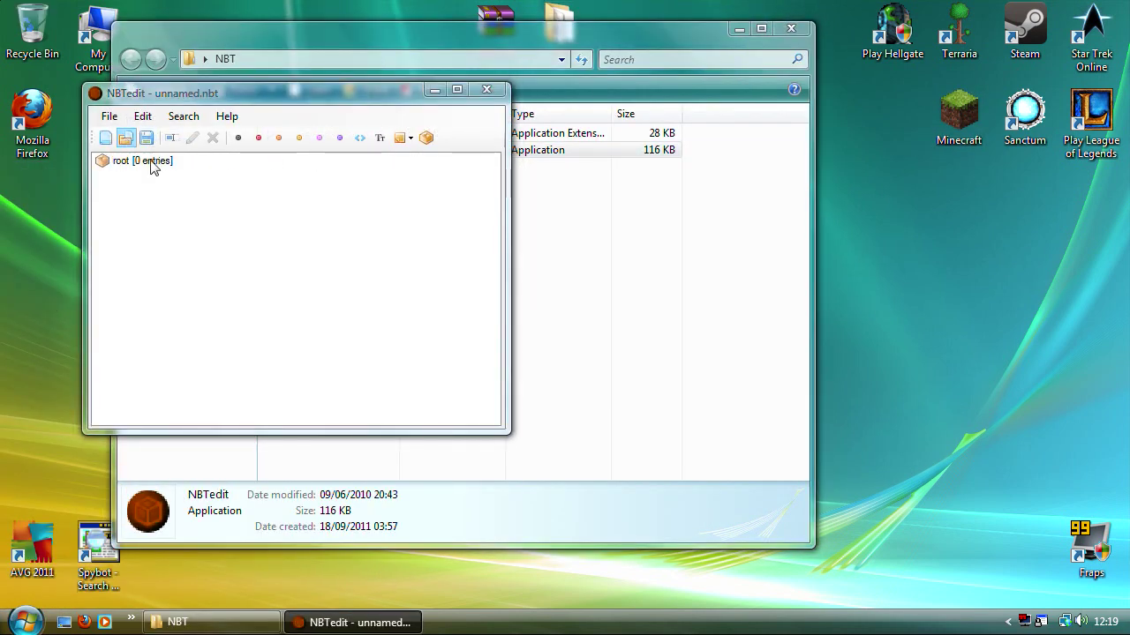
{"action": "key", "text": "ctrl+o"}
{"action": "left_click", "coordinate": [146, 247]}
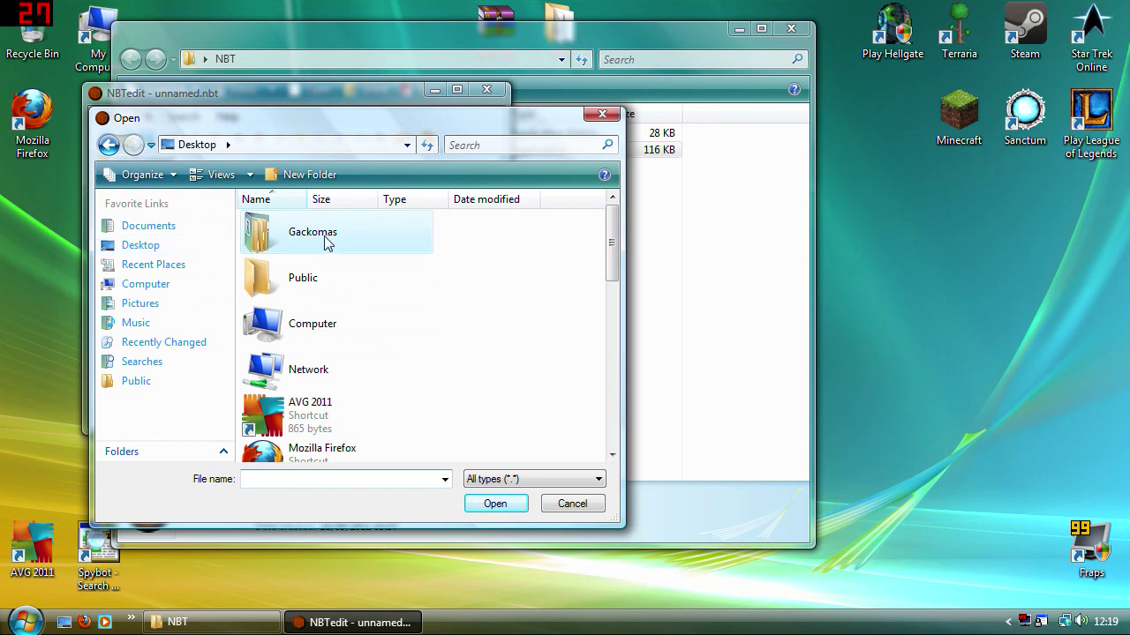
Go to %appdata%, browse into .minecraft and its saves folder, and look through the listed worlds.
{"action": "left_click", "coordinate": [265, 145]}
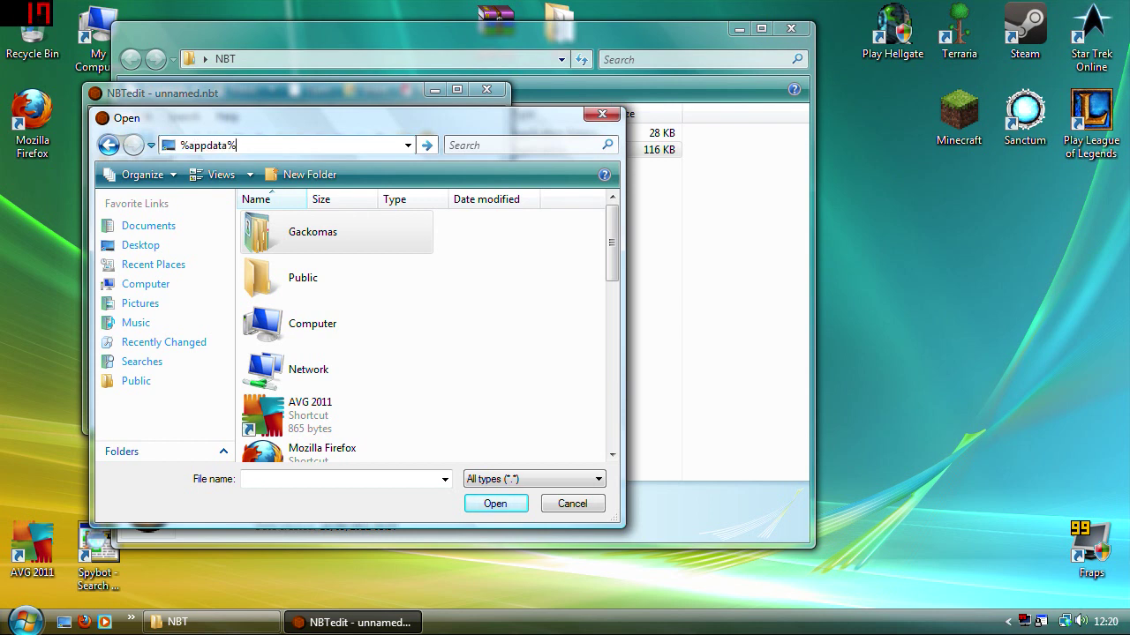
{"action": "key", "text": "Return"}
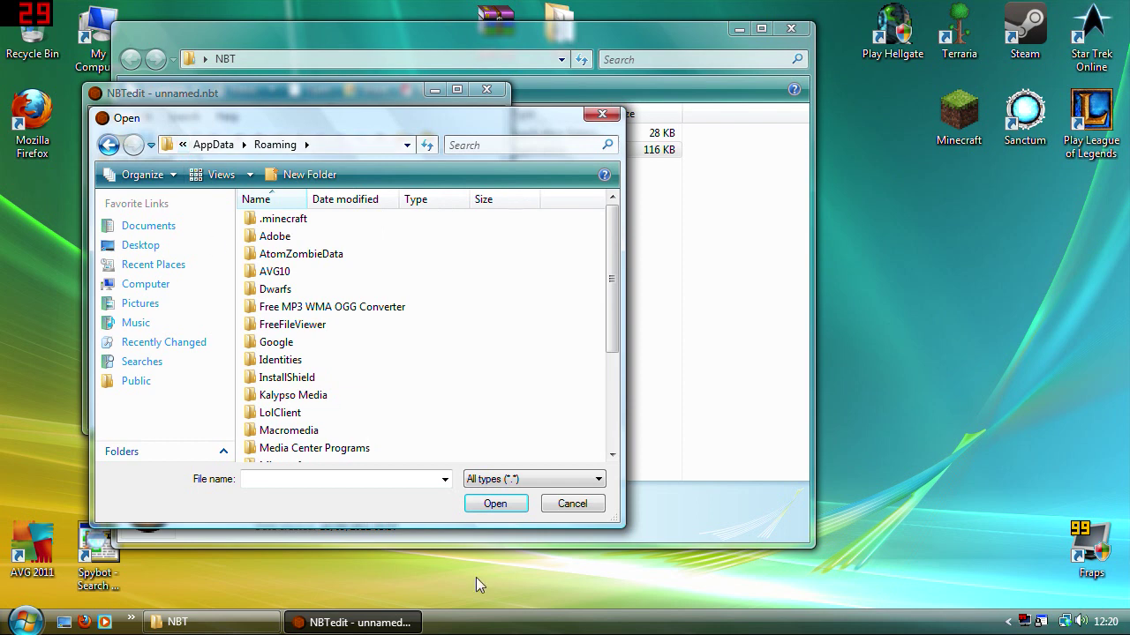
{"action": "double_click", "coordinate": [291, 219]}
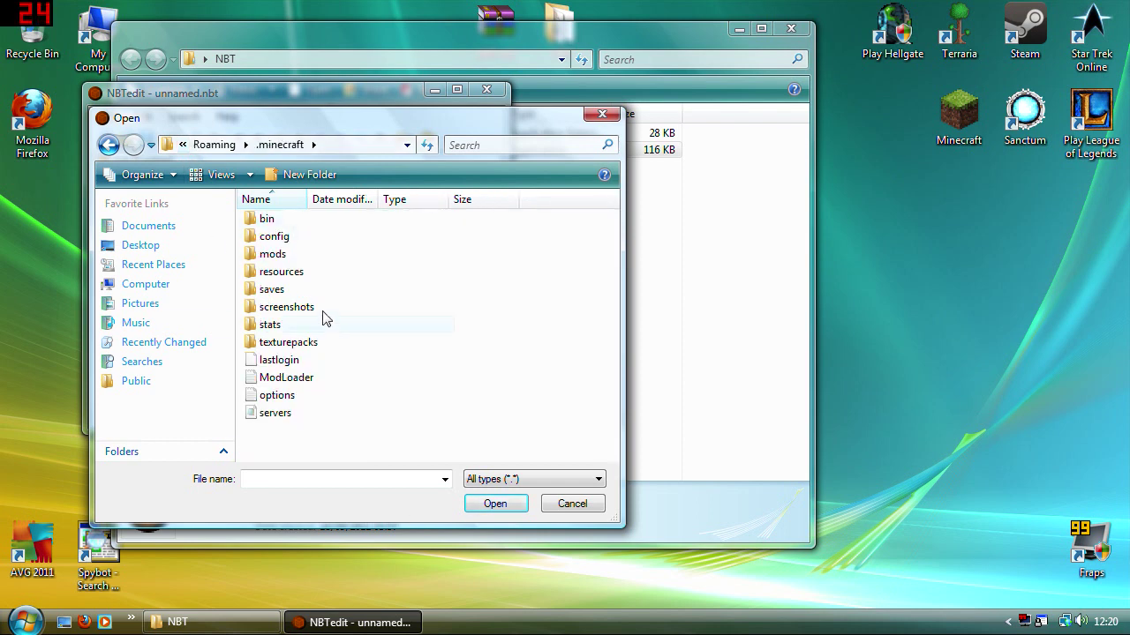
{"action": "double_click", "coordinate": [303, 293]}
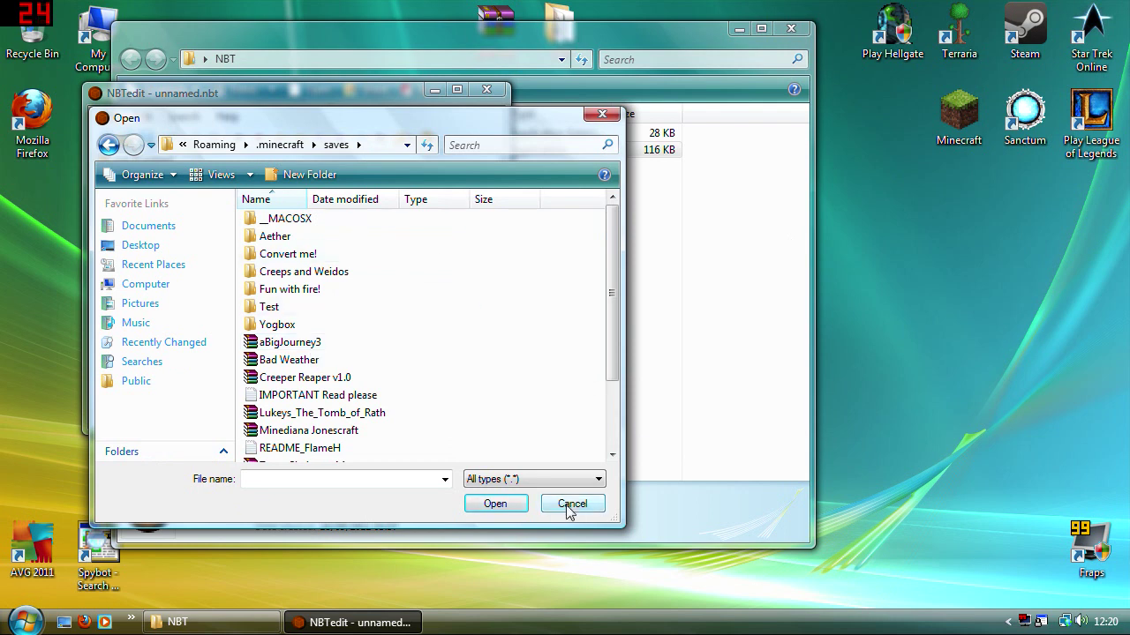
{"action": "scroll", "coordinate": [498, 326], "scroll_direction": "down", "scroll_amount": 2}
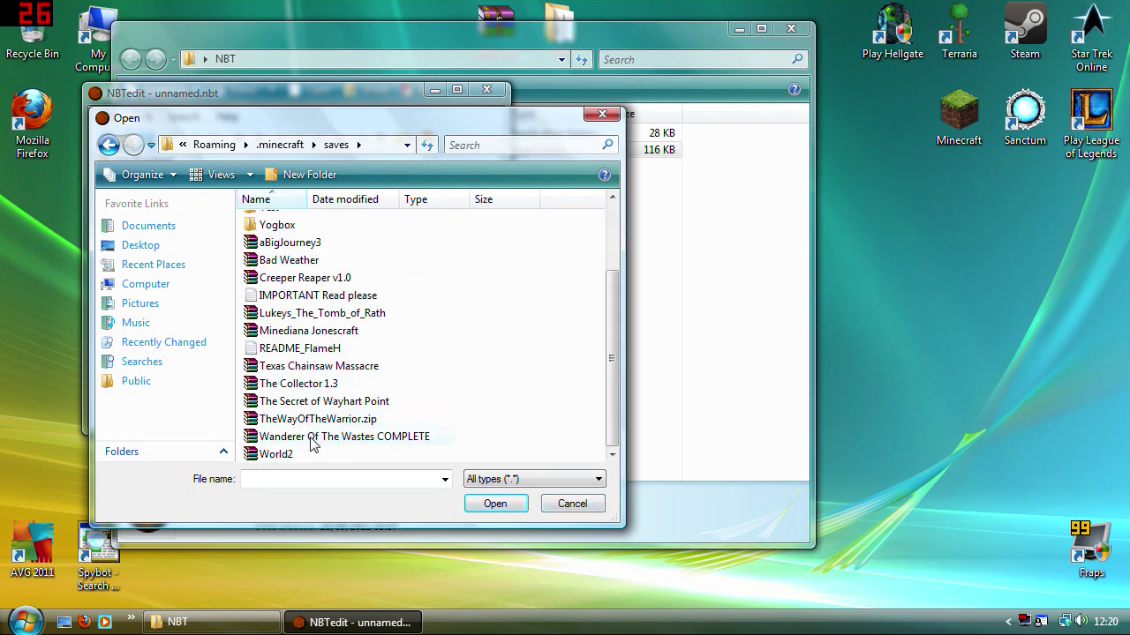
{"action": "scroll", "coordinate": [314, 439], "scroll_direction": "up", "scroll_amount": 2}
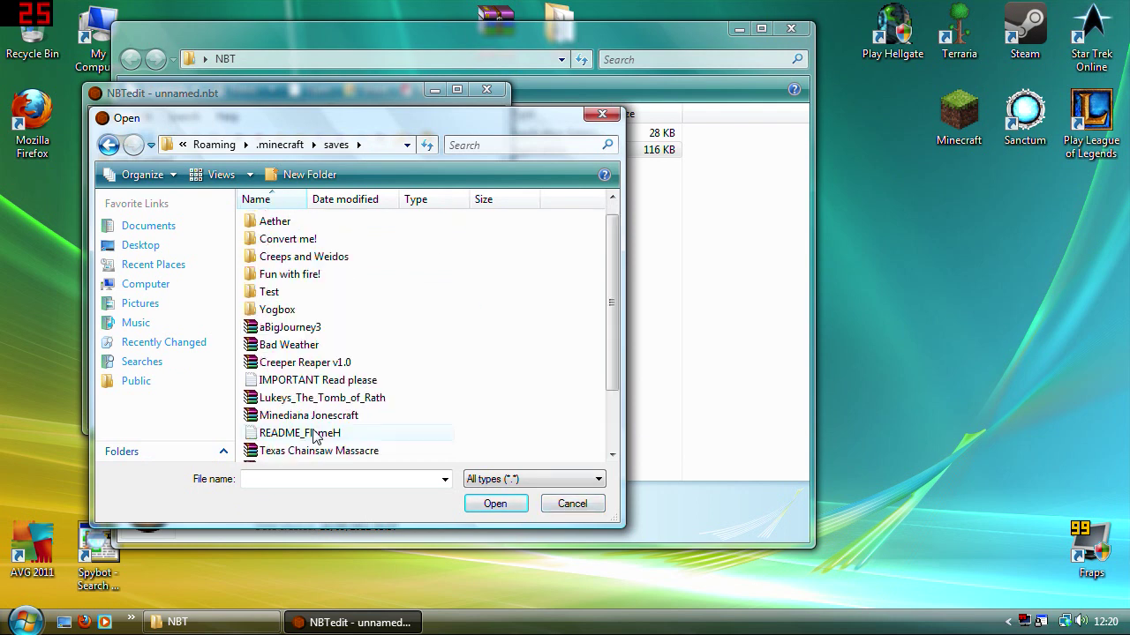
Cancel opening a file, and close both NBTedit and the NBT folder window.
{"action": "left_click", "coordinate": [588, 504]}
{"action": "left_click", "coordinate": [484, 94]}
{"action": "left_click", "coordinate": [790, 30]}
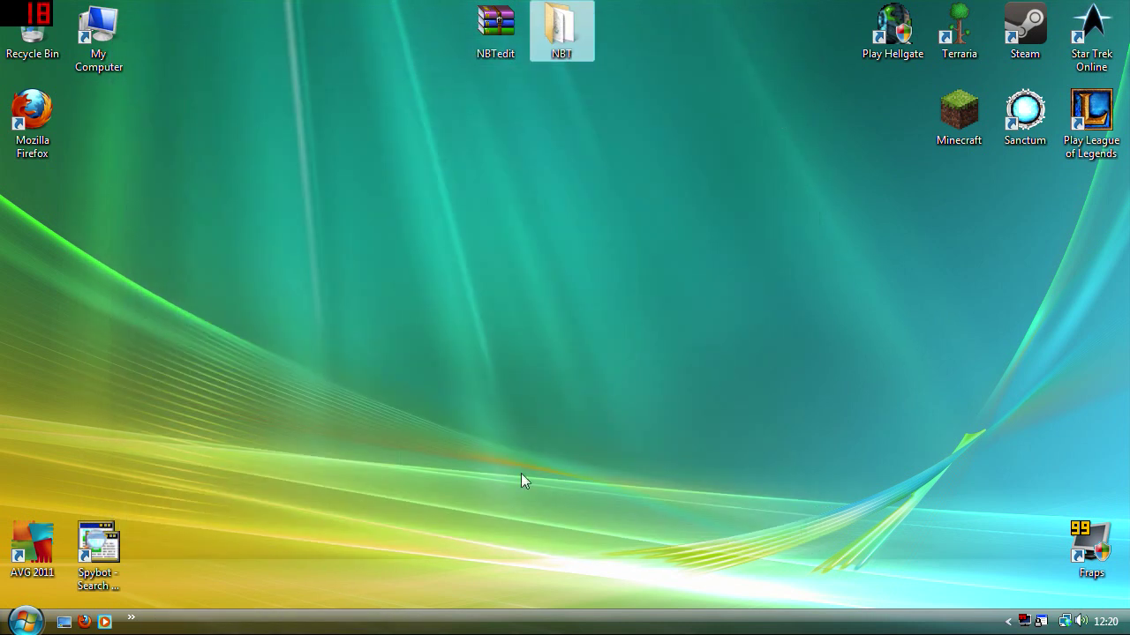